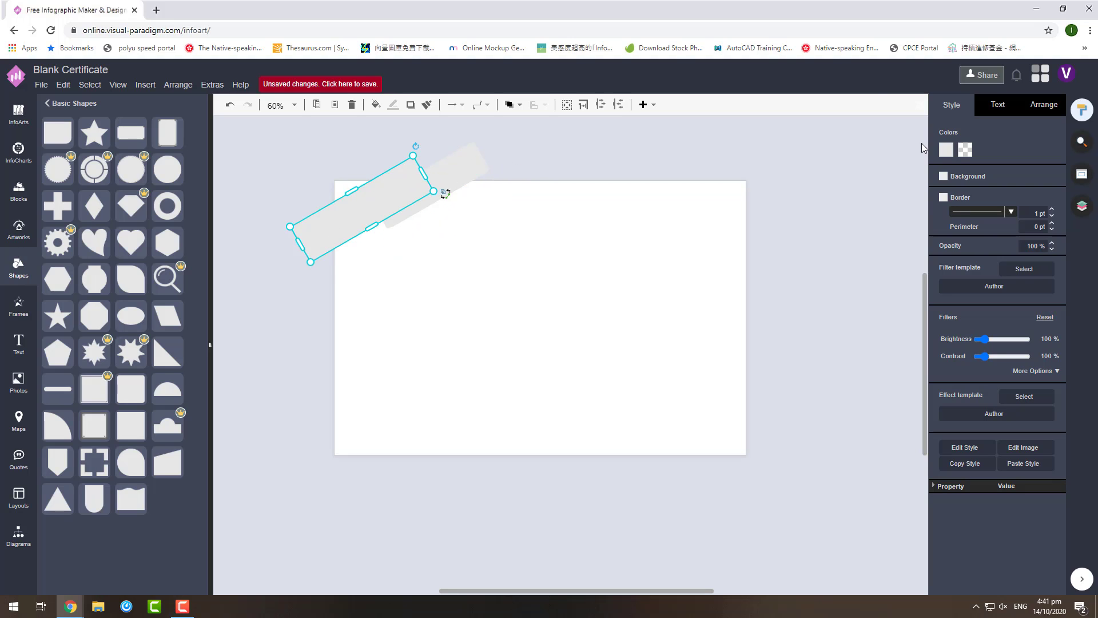
Step: Fill the selected bar with teal from the Colors picker
click(948, 150)
click(1011, 418)
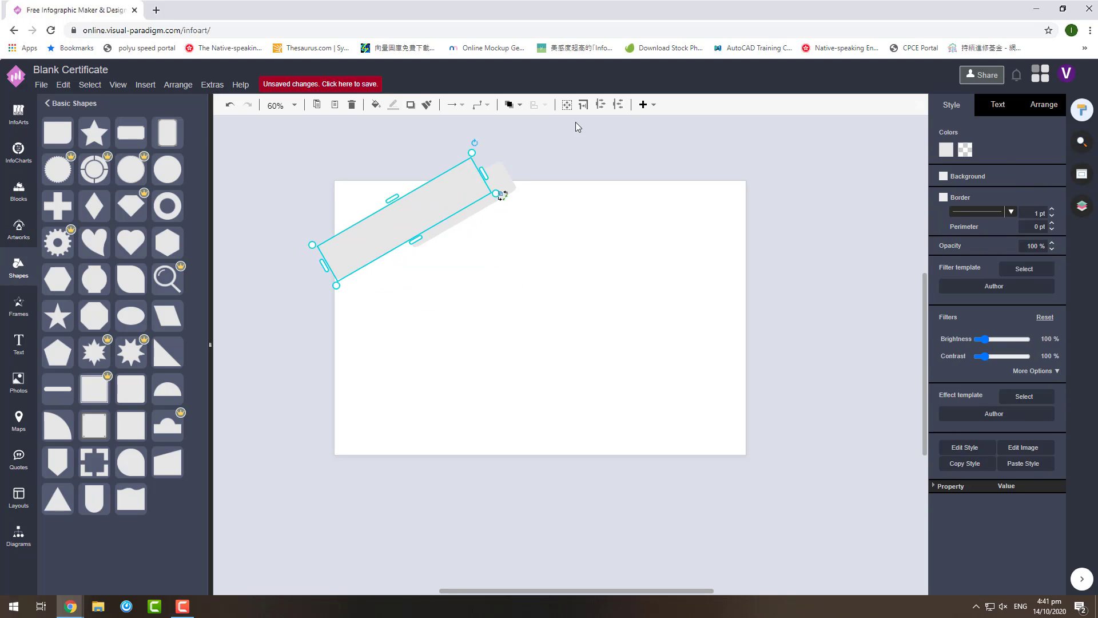
click(946, 149)
click(999, 265)
click(1059, 412)
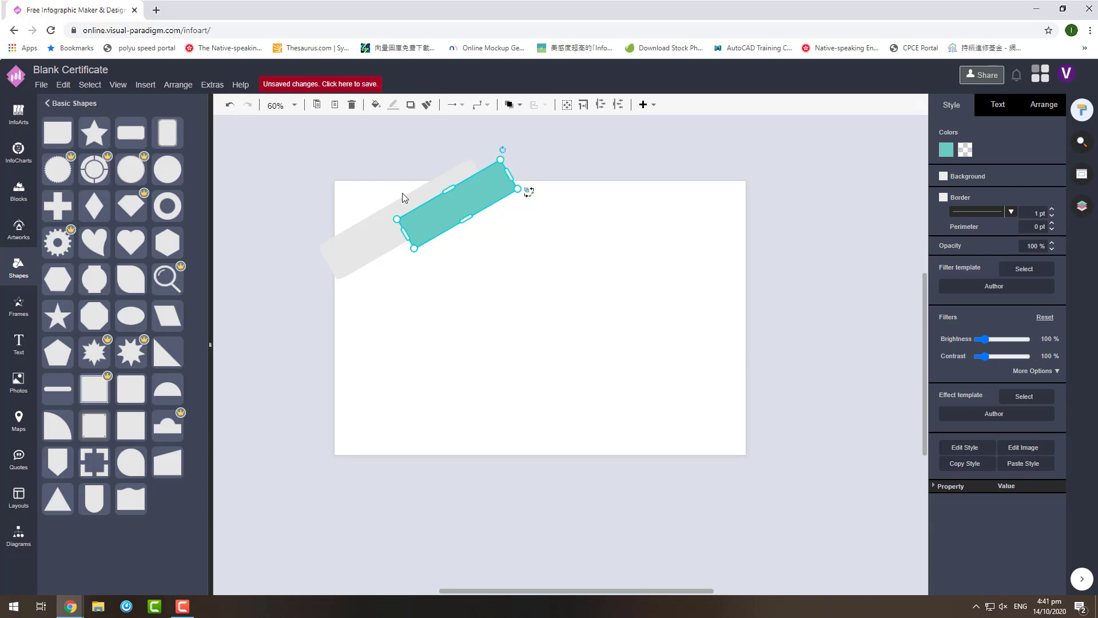
Step: Give the grey bar behind it a darker teal fill
click(407, 194)
click(946, 150)
click(961, 263)
drag(1091, 198, 1089, 207)
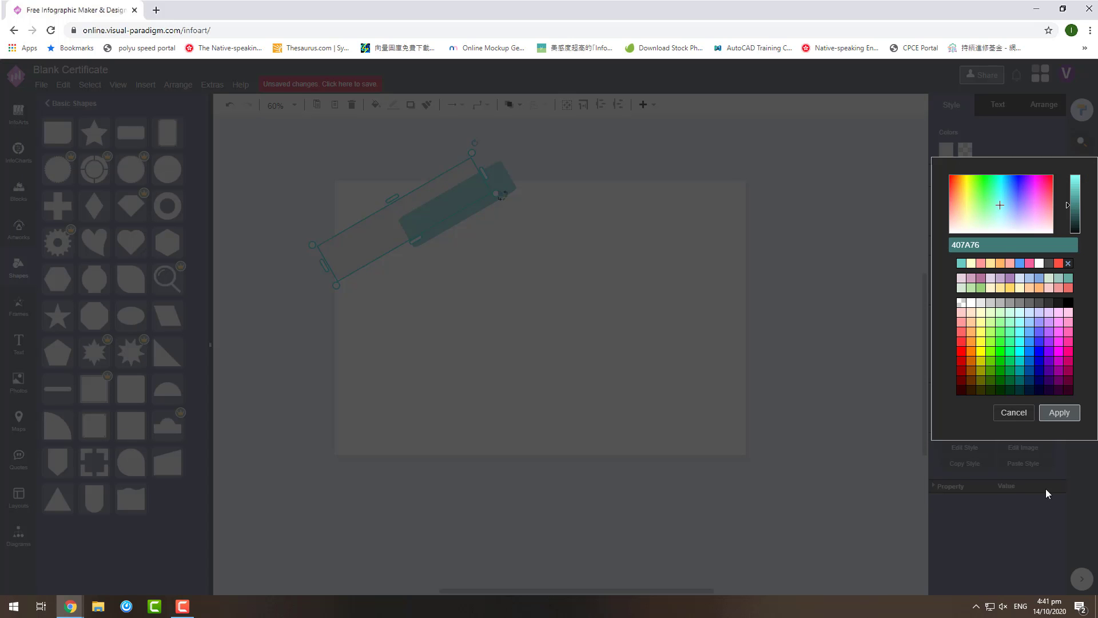
click(1059, 412)
Step: Add a grey rectangle from Basic Shapes and delete the teal bars
click(850, 228)
click(458, 203)
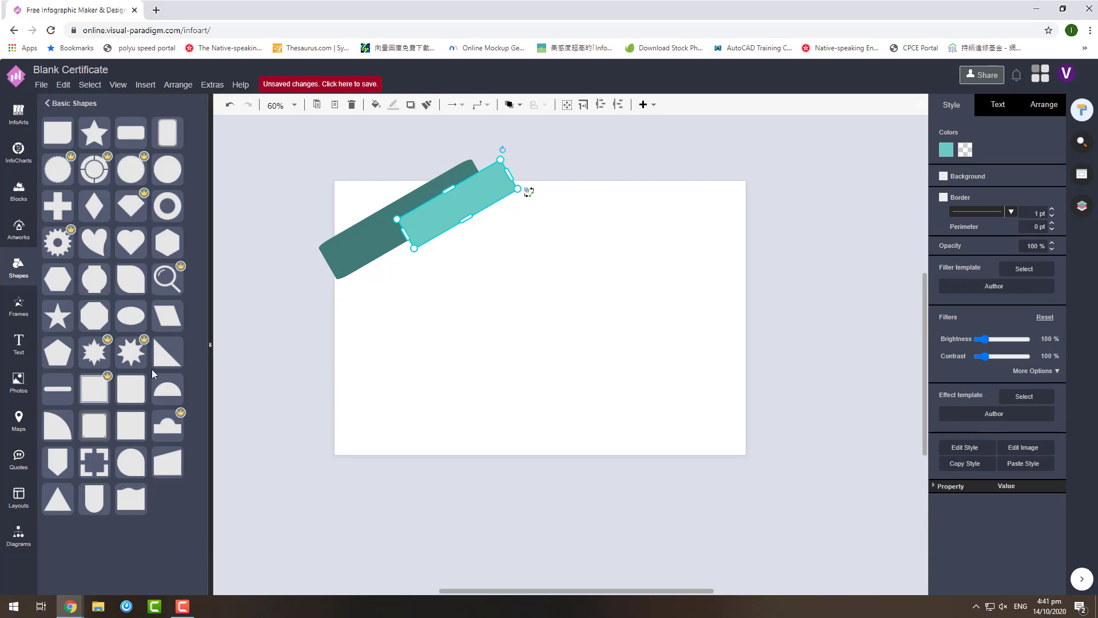
drag(131, 426, 519, 264)
click(446, 181)
key(Delete)
key(super)
key(super)
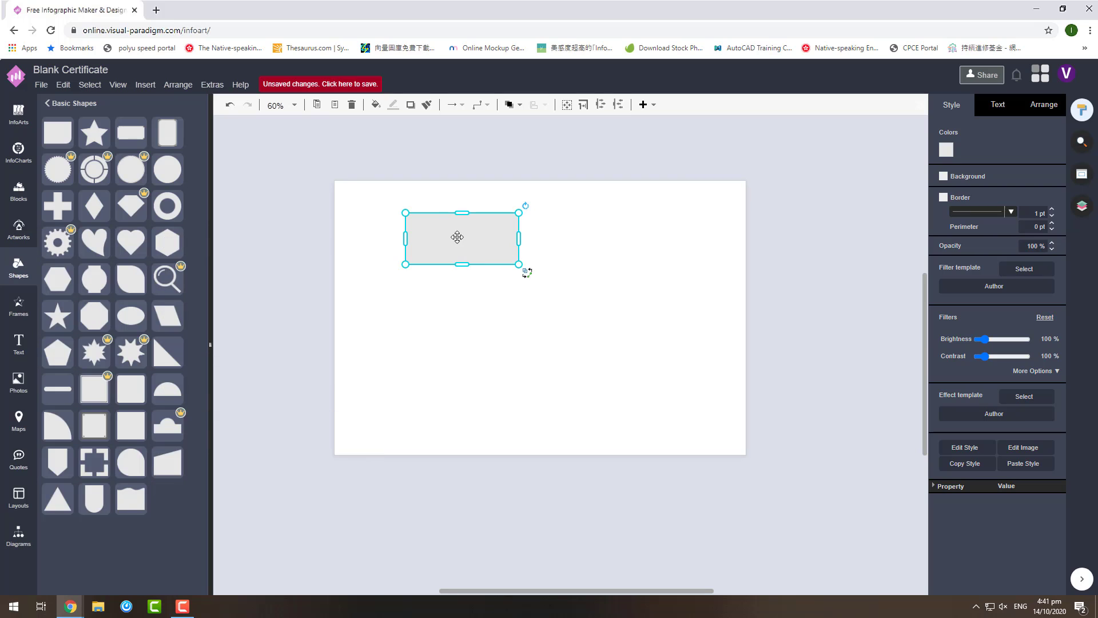
Step: Rotate the rectangle about 45° and stretch it into a long diagonal bar at the upper left
drag(456, 235, 503, 334)
click(463, 218)
drag(526, 205, 484, 171)
drag(483, 228, 404, 216)
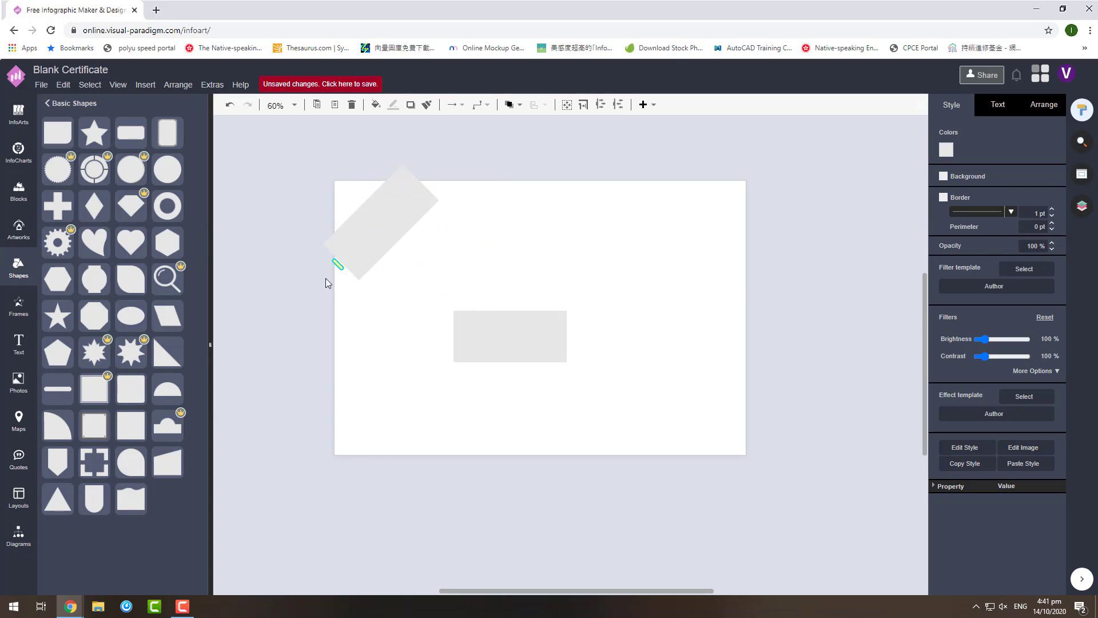
drag(326, 282, 466, 159)
Step: Delete the small rectangle and place a shorter, narrower diagonal bar beside the first
click(564, 358)
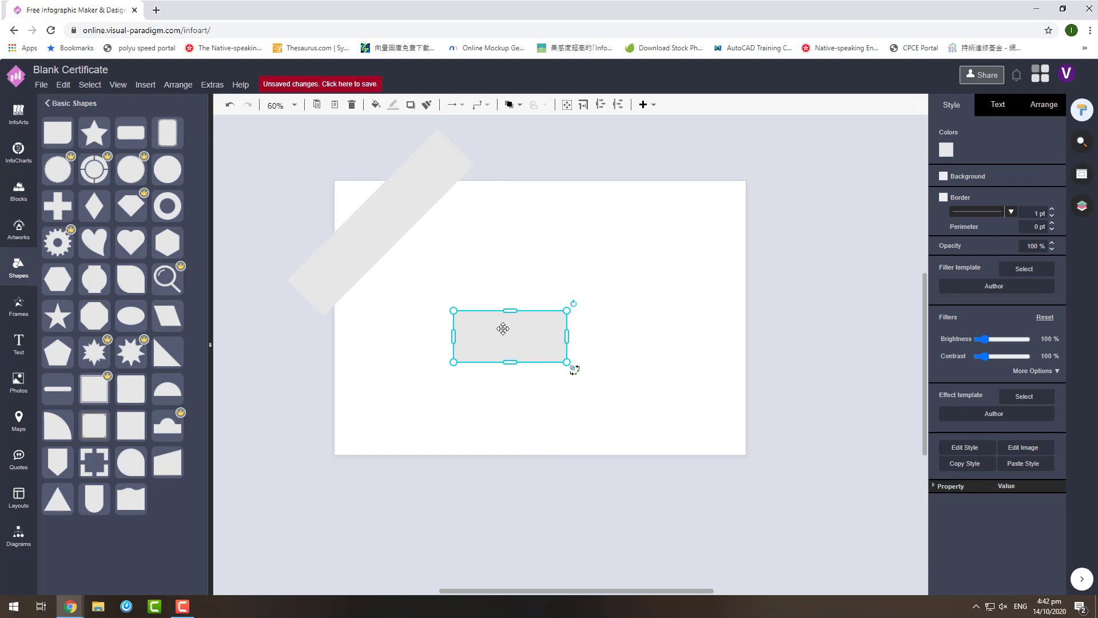
key(Delete)
drag(392, 213, 473, 179)
scroll(546, 267, up, 3)
drag(545, 268, 507, 303)
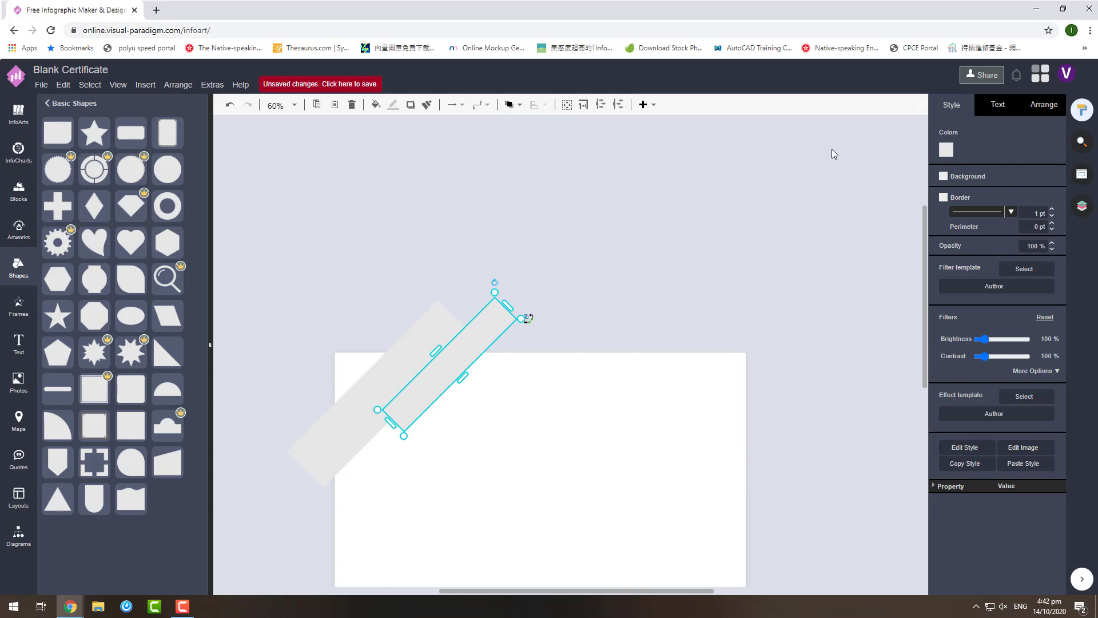
Step: Fill both the narrow and the wide diagonal bars with teal
click(947, 150)
click(979, 361)
click(1059, 411)
click(947, 150)
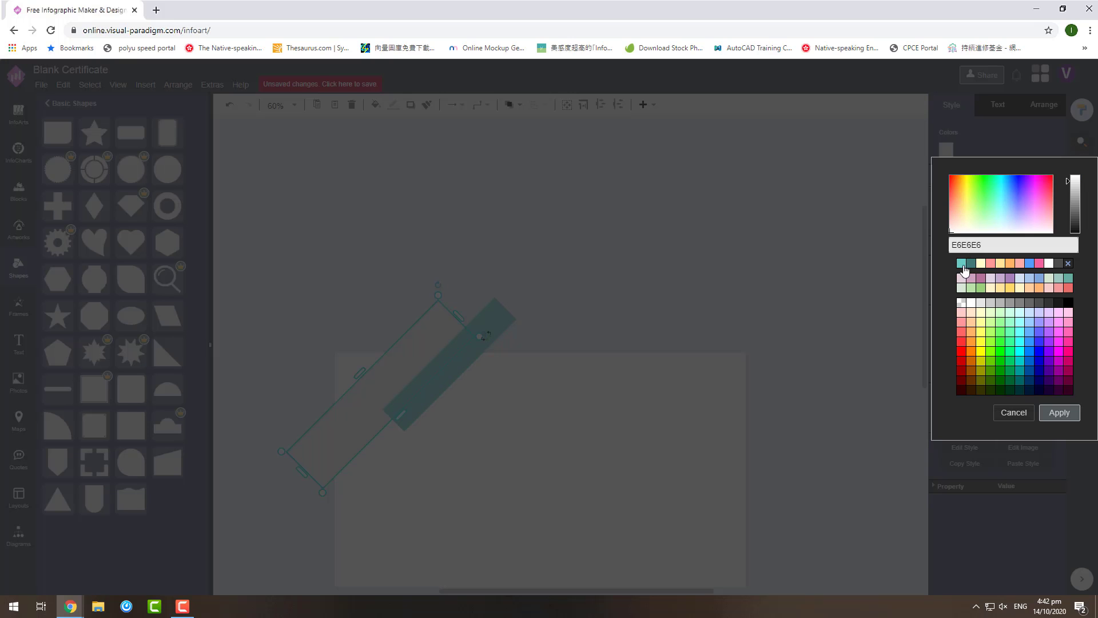
click(979, 360)
click(1057, 412)
click(690, 280)
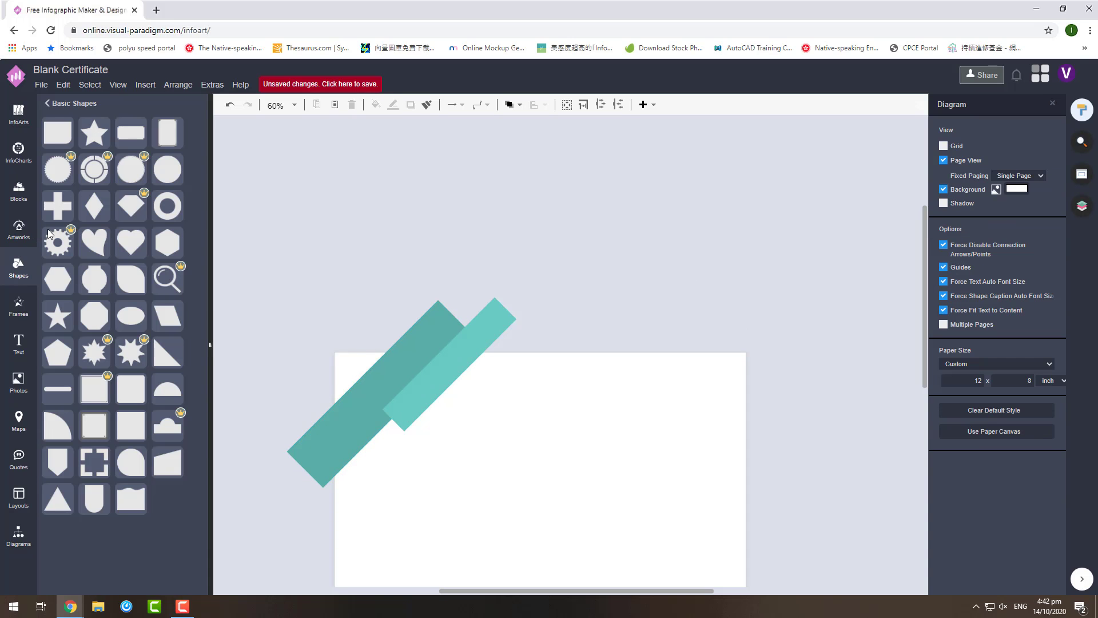
click(131, 425)
Step: Give the square a 10 pt teal border and no fill
click(944, 197)
click(1042, 197)
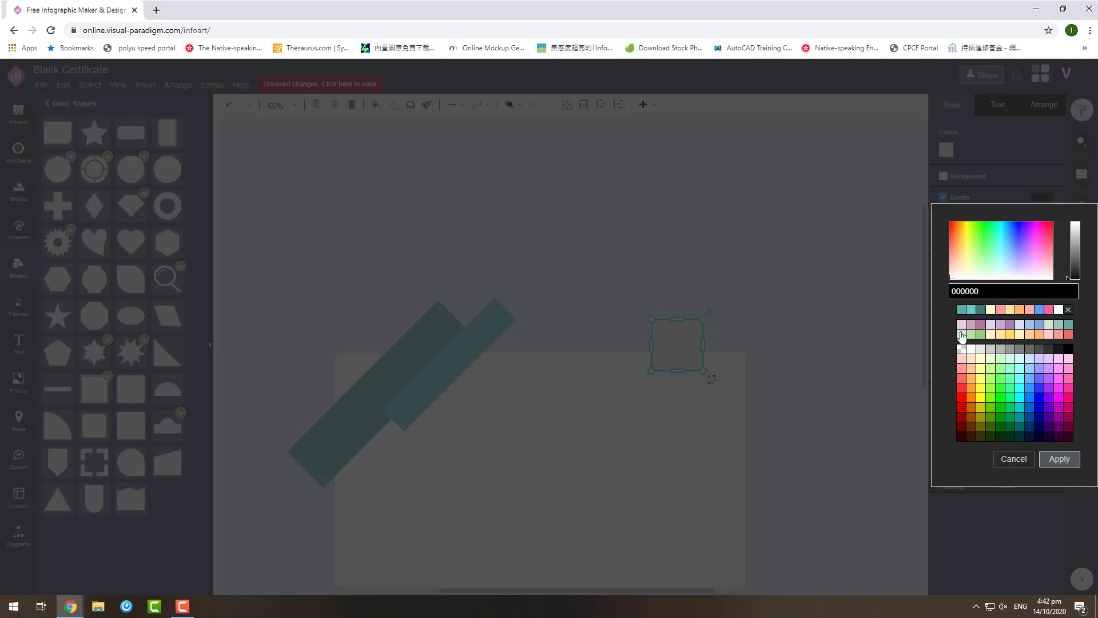
click(973, 314)
click(1059, 459)
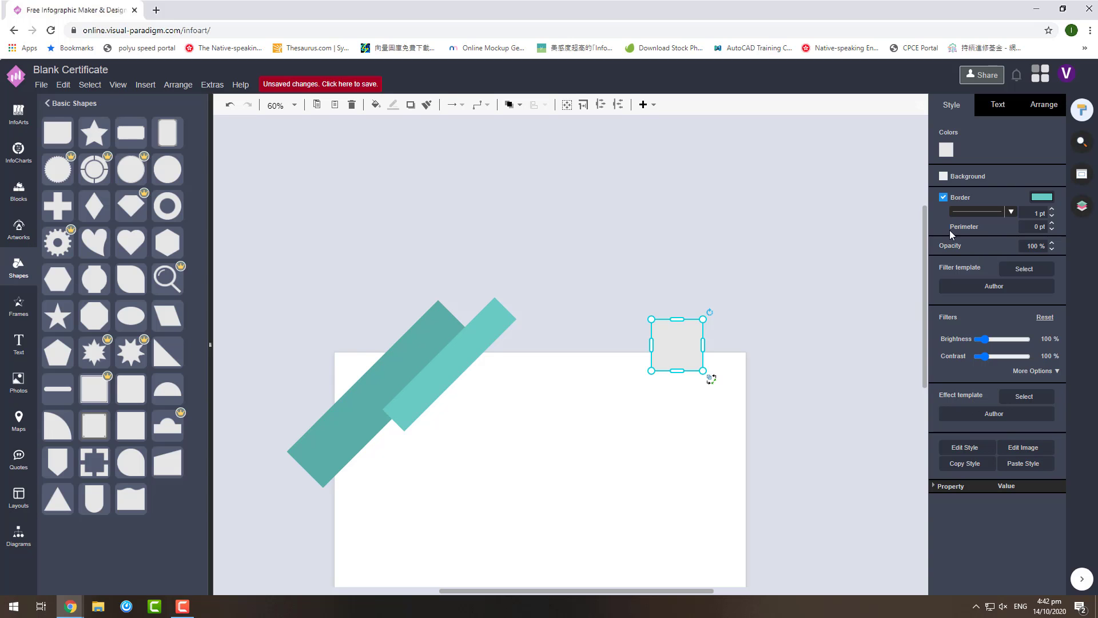
click(947, 150)
click(965, 309)
click(1059, 413)
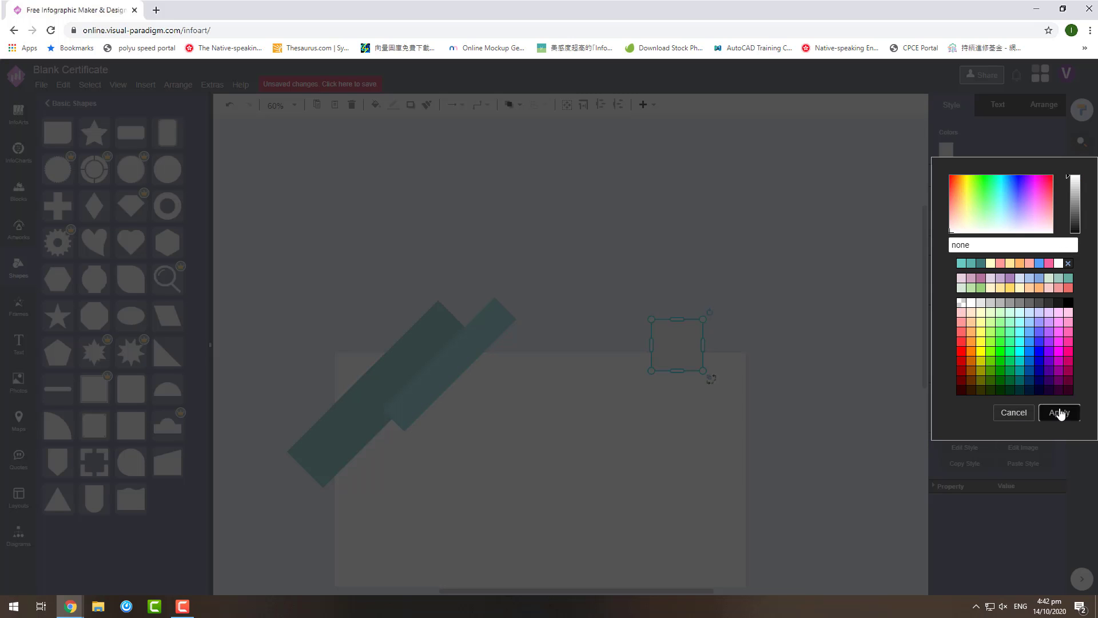
click(1037, 213)
text(0)
scroll(631, 442, down, 3)
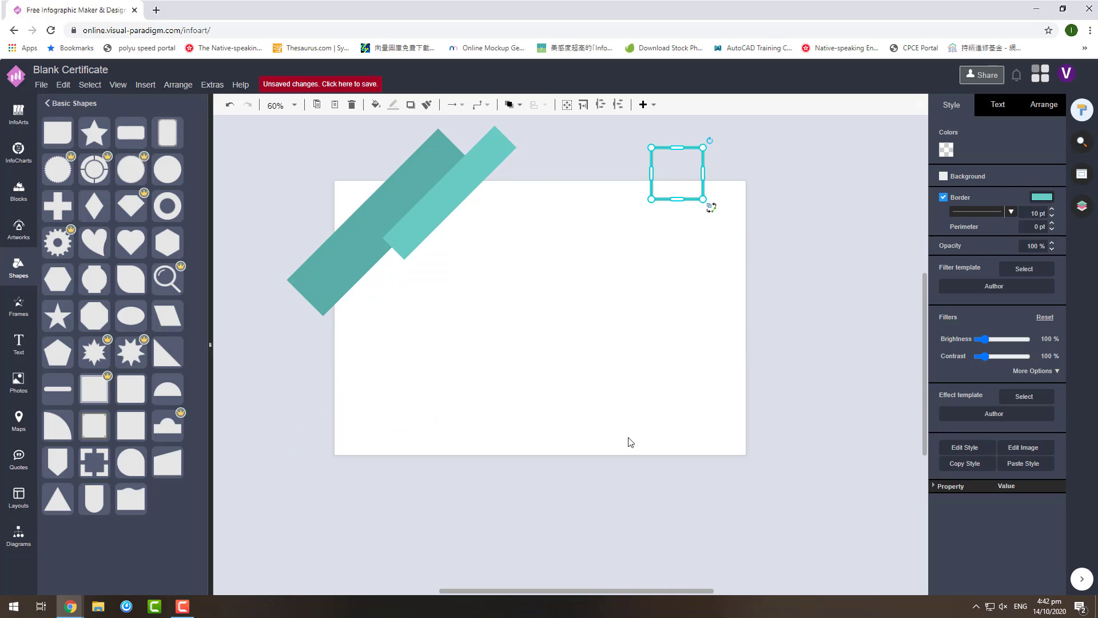
Step: Move the empty square onto the page and stretch it into a frame spanning most of the page
drag(692, 198, 396, 320)
right_click(396, 316)
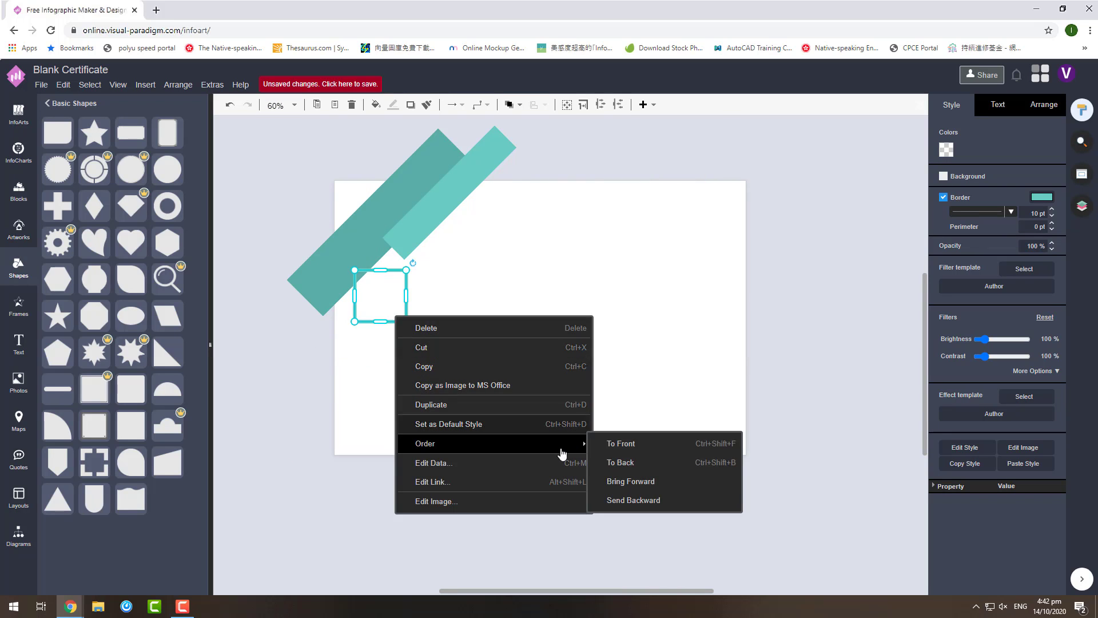
click(373, 307)
drag(381, 269, 732, 342)
drag(541, 225, 545, 216)
drag(541, 321, 538, 449)
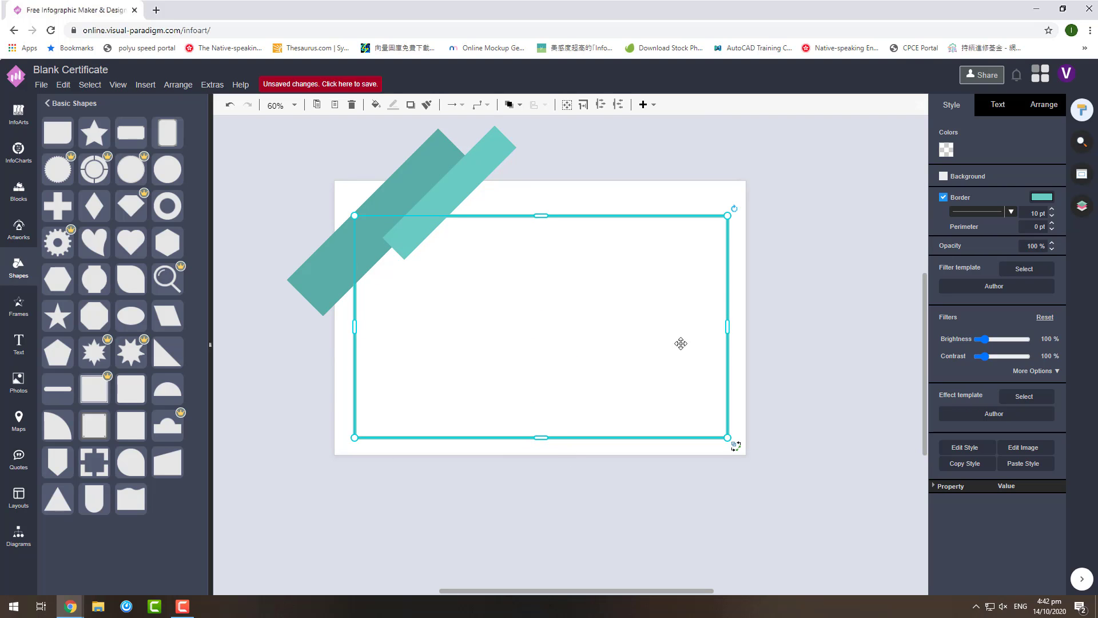
drag(547, 331, 546, 333)
click(819, 311)
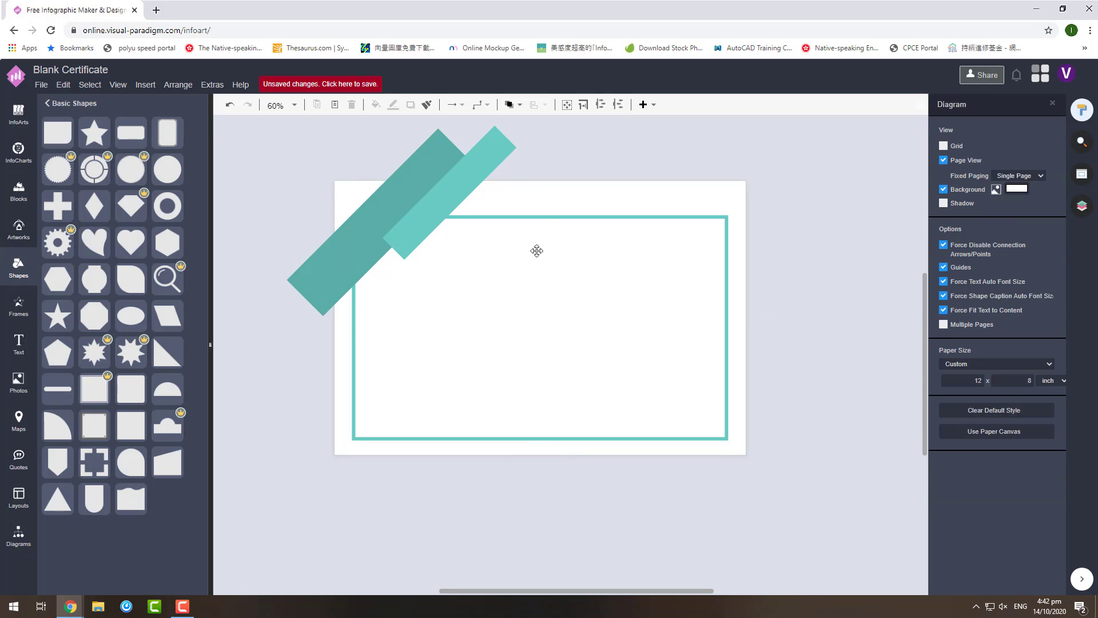
Step: Lower the frame's top edge slightly and nudge the frame into place
click(554, 217)
drag(555, 217, 568, 239)
click(614, 216)
click(578, 278)
click(733, 275)
drag(559, 321, 560, 326)
click(806, 346)
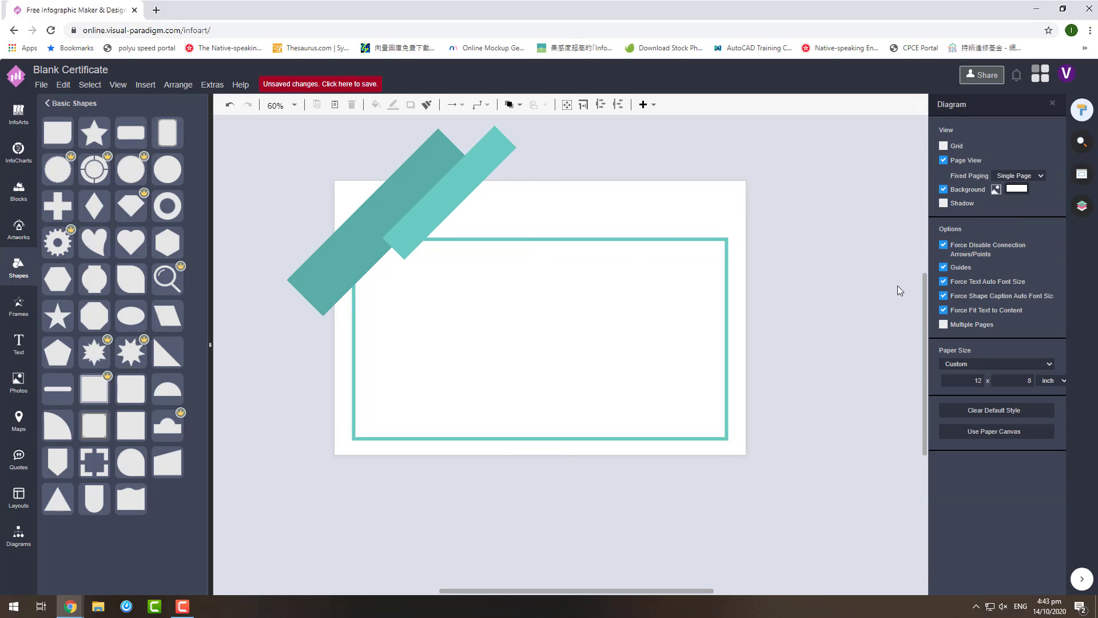
Step: Duplicate the light teal bar alongside it and fill the copy with light cyan 7FF2E9
click(446, 206)
key(ctrl+d)
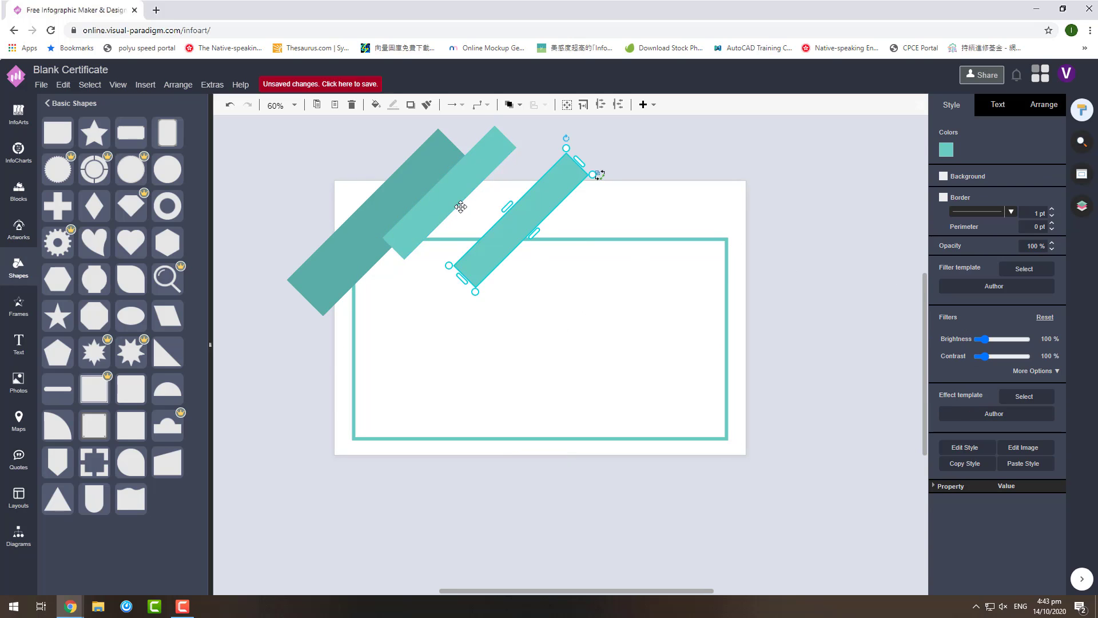
drag(520, 220, 444, 237)
click(946, 149)
click(1068, 179)
click(1059, 413)
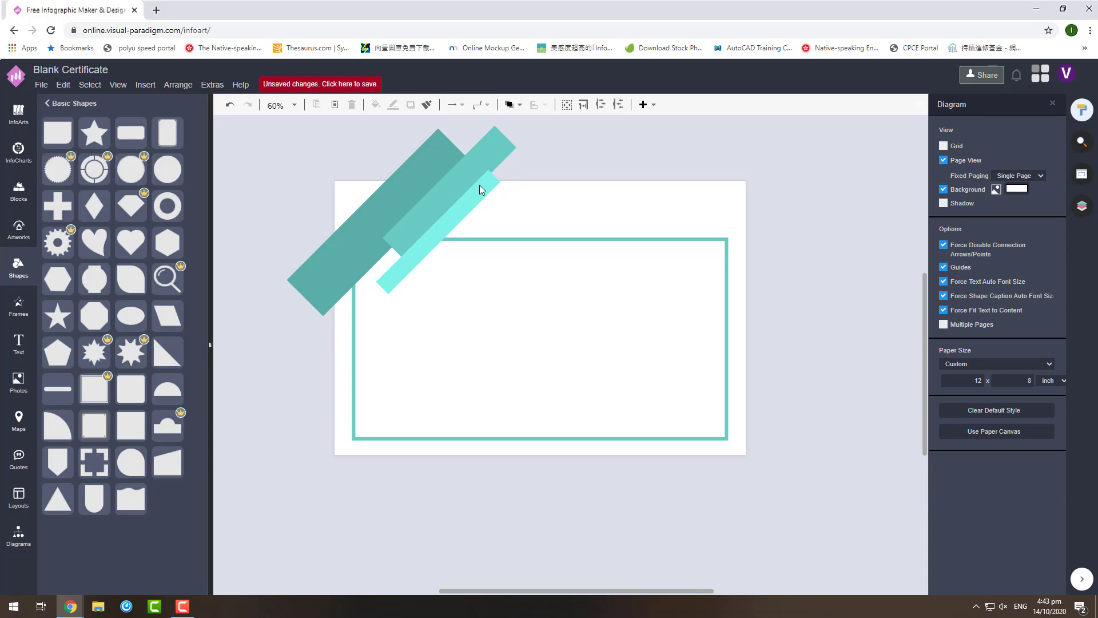
click(489, 235)
Step: Lengthen the cyan bar toward the lower left
click(422, 250)
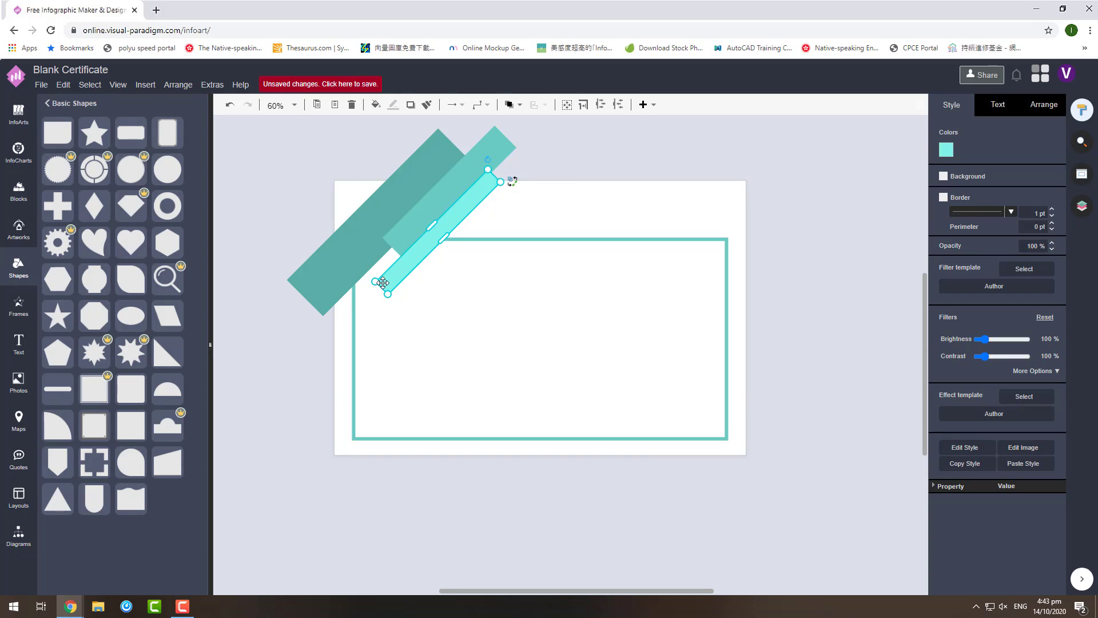
scroll(380, 286, up, 2)
drag(380, 290, 271, 331)
click(271, 331)
scroll(272, 330, down, 2)
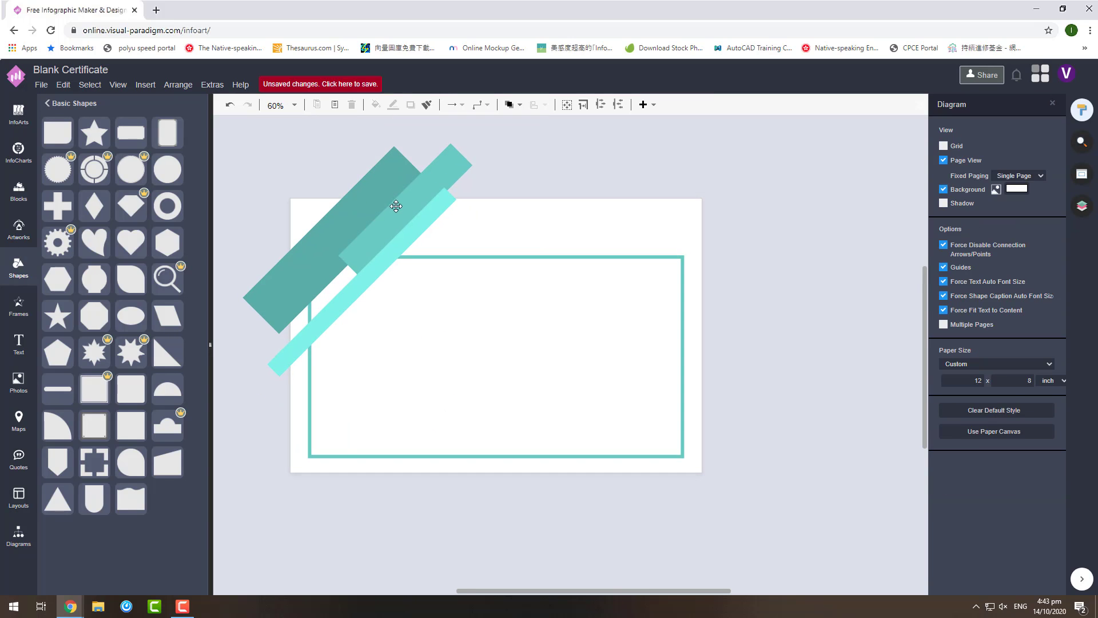
Step: Bring the teal bar in front of the cyan bar
click(401, 206)
right_click(400, 204)
click(620, 328)
click(565, 166)
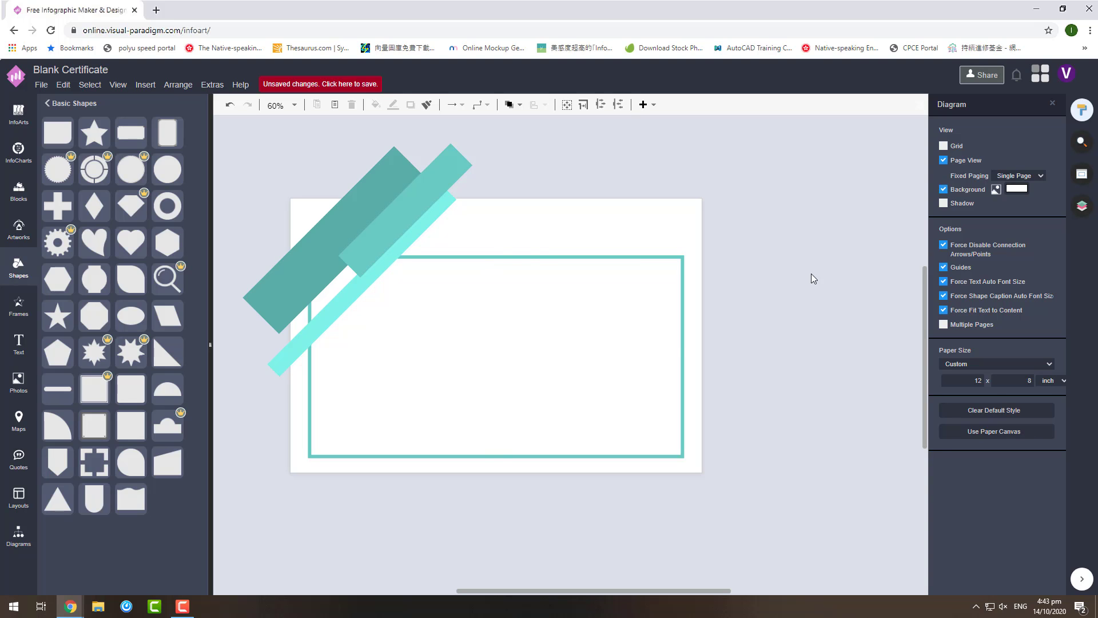
click(538, 257)
Step: Reposition the frame, moving its left edge inward and raising its top edge
drag(537, 256, 684, 293)
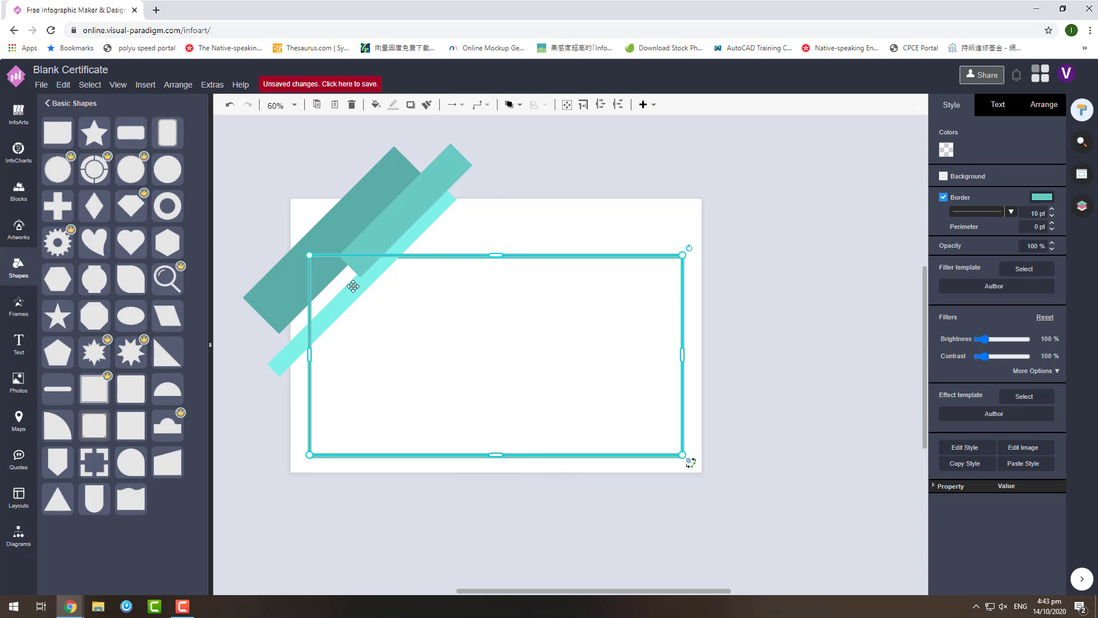
drag(309, 354, 362, 356)
drag(518, 257, 702, 228)
click(576, 245)
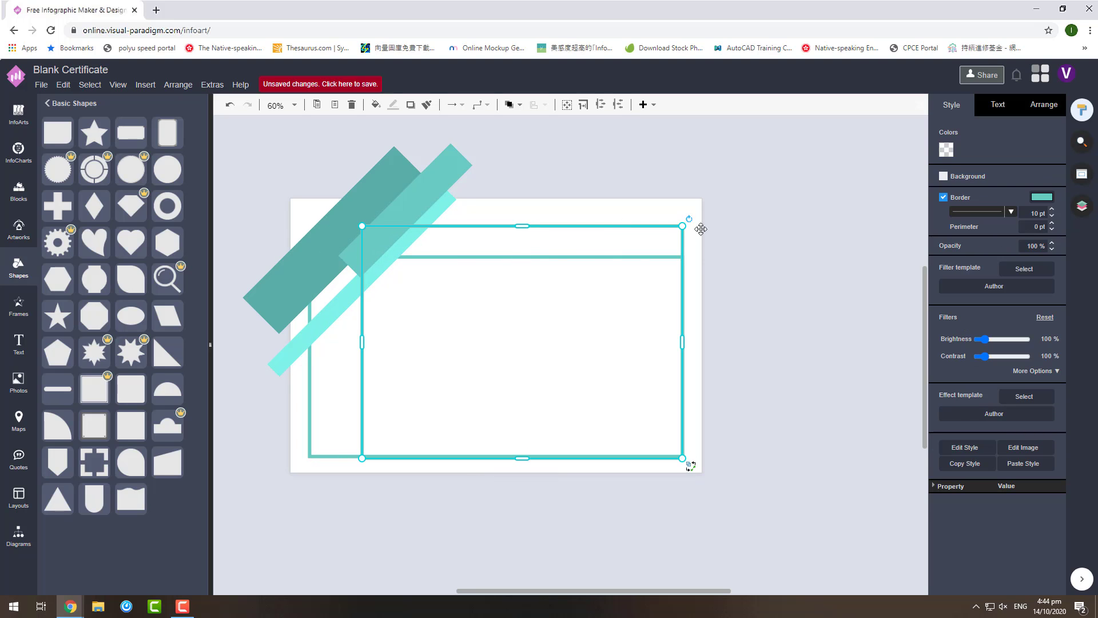
click(789, 233)
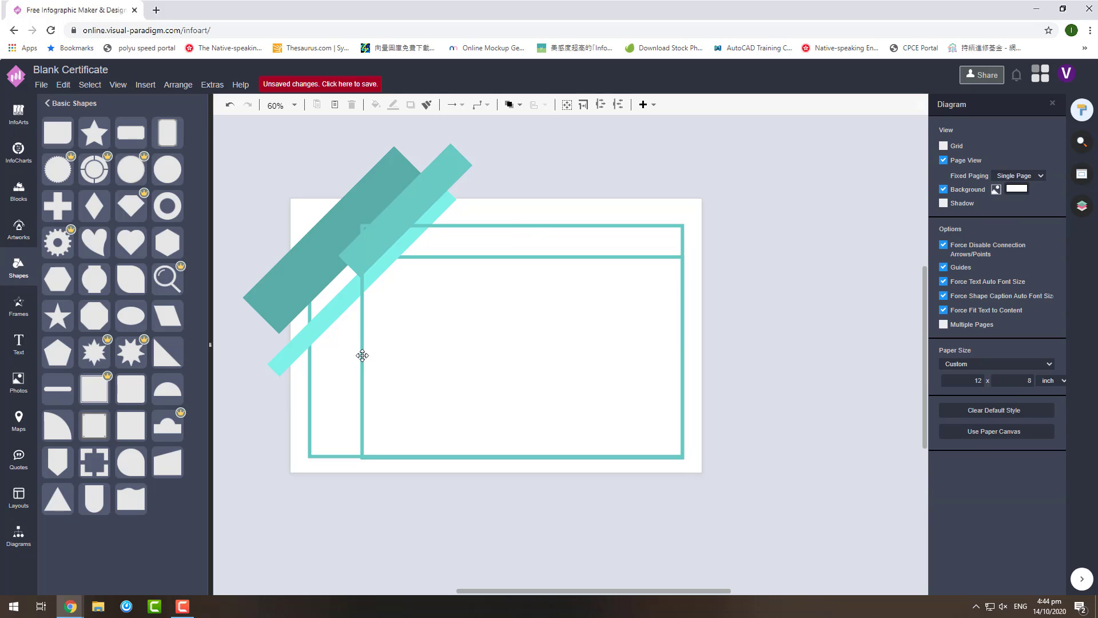
drag(363, 355, 363, 353)
click(784, 380)
Step: Delete the offset duplicate frame, stretch the remaining frame upward, and shift the diagonal bars slightly left
click(559, 223)
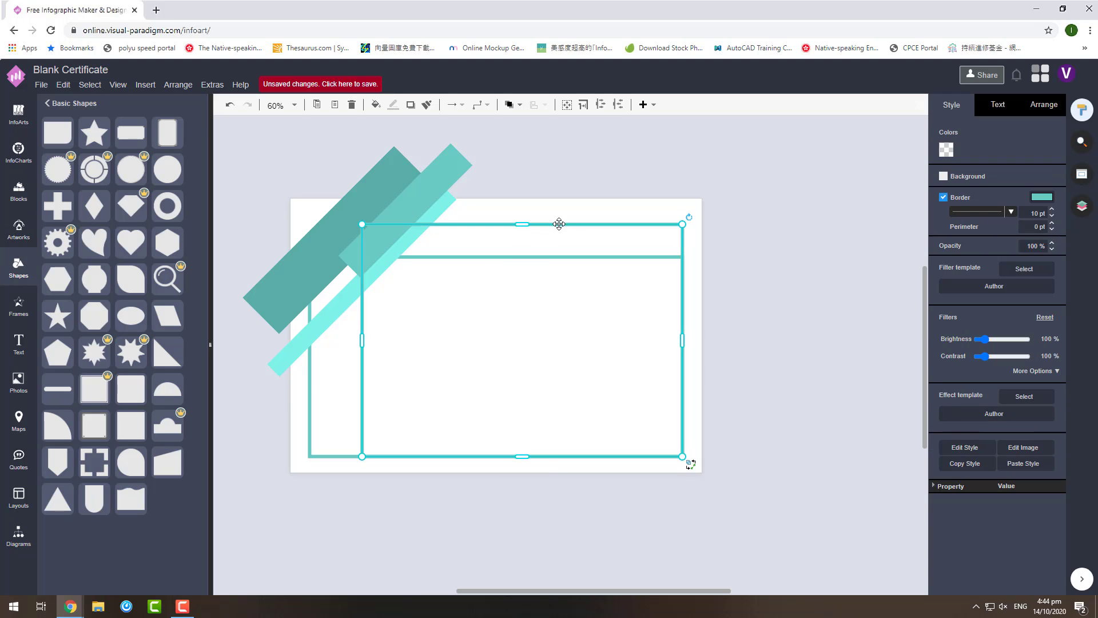
key(Delete)
click(309, 378)
drag(500, 258, 502, 216)
click(728, 311)
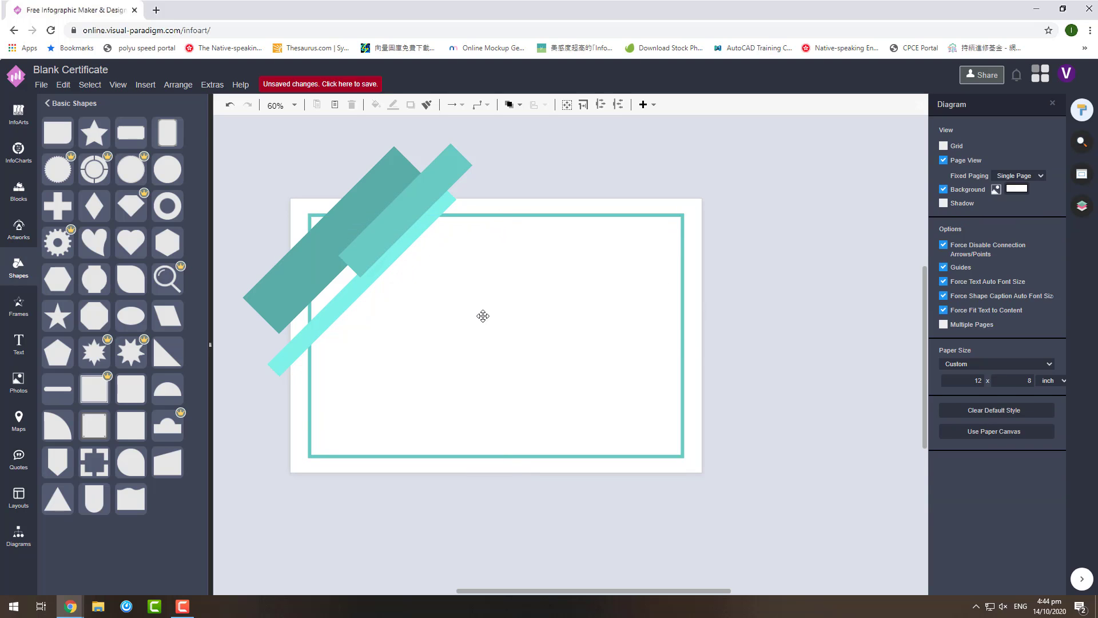
drag(483, 316, 483, 319)
click(712, 321)
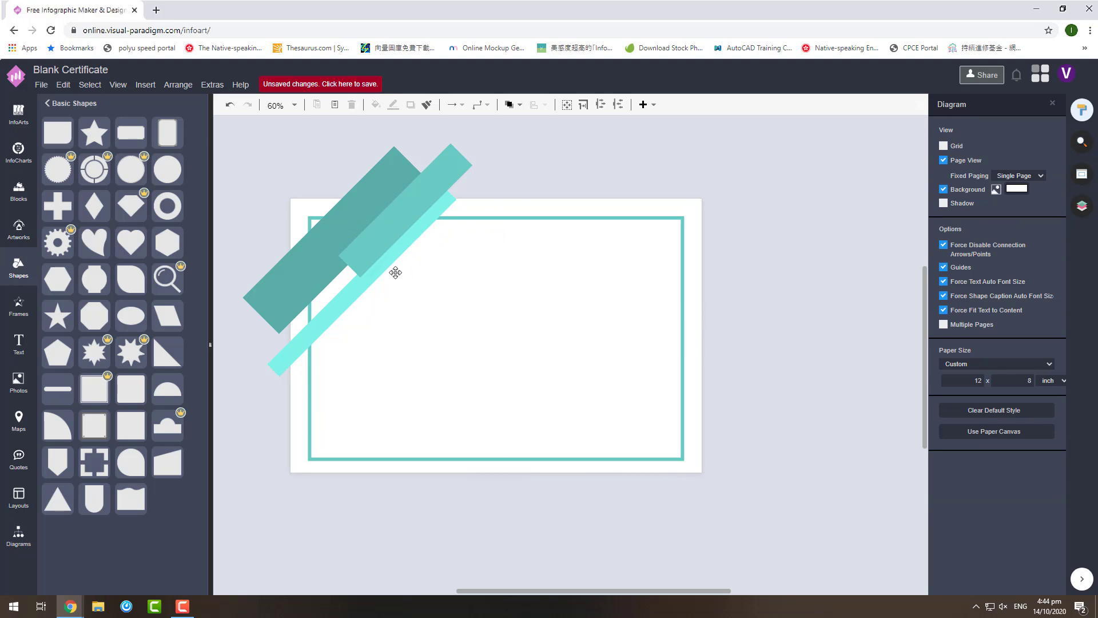
drag(334, 246, 395, 238)
click(557, 172)
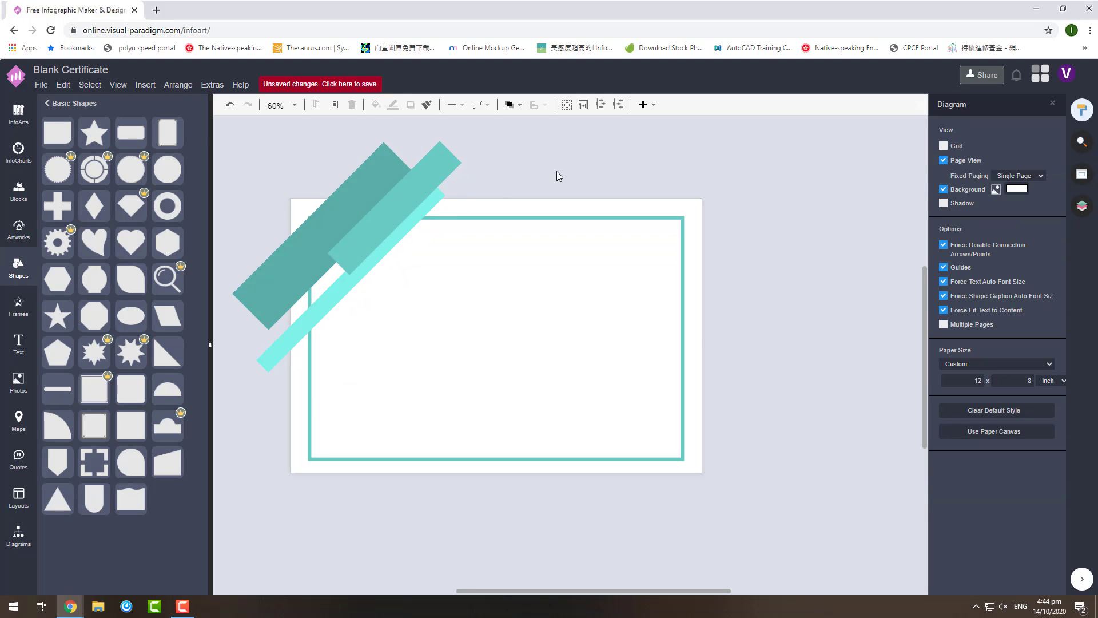
Step: Add a text box right of the page reading 'CERTIFICATE'
key(t)
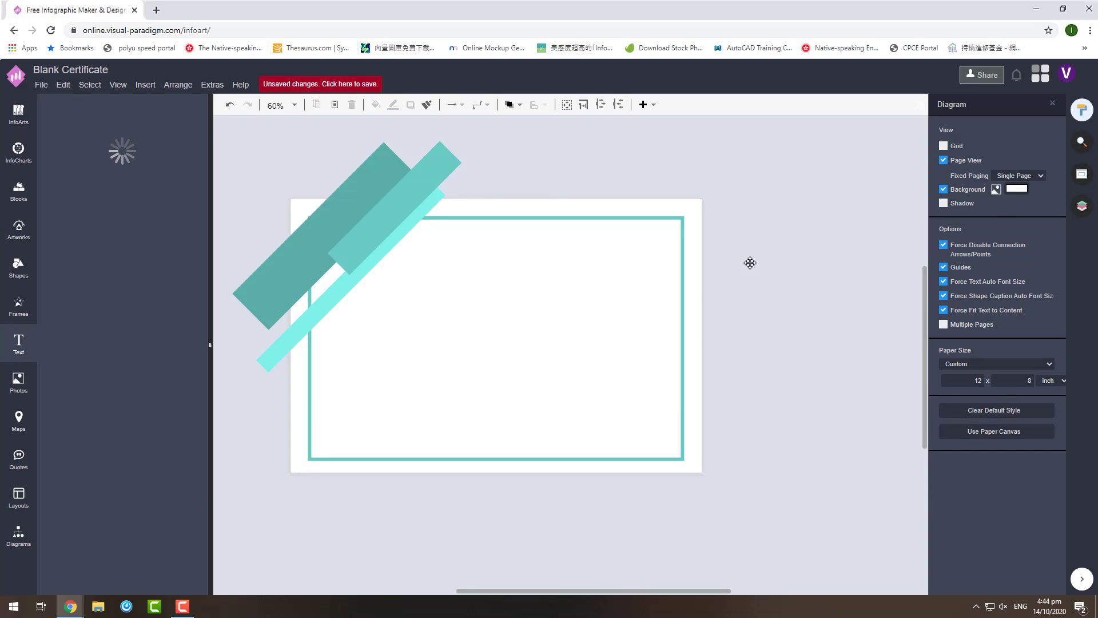
click(750, 262)
drag(756, 266, 887, 293)
double_click(834, 297)
text(cer)
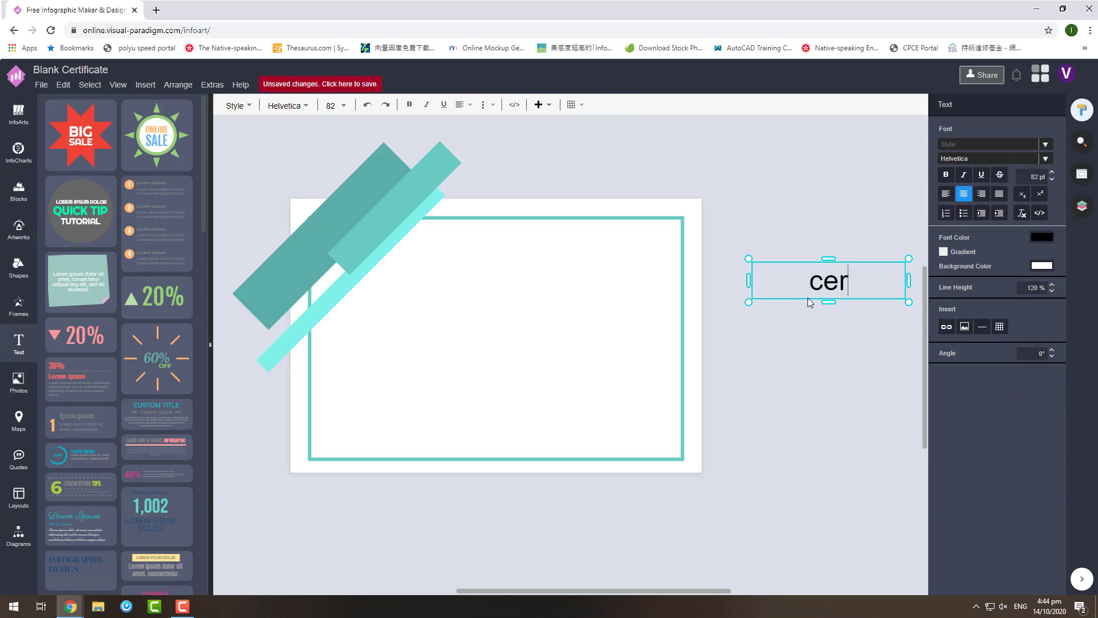
key(BackSpace)
key(BackSpace)
key(BackSpace)
text(CERTIFICATE)
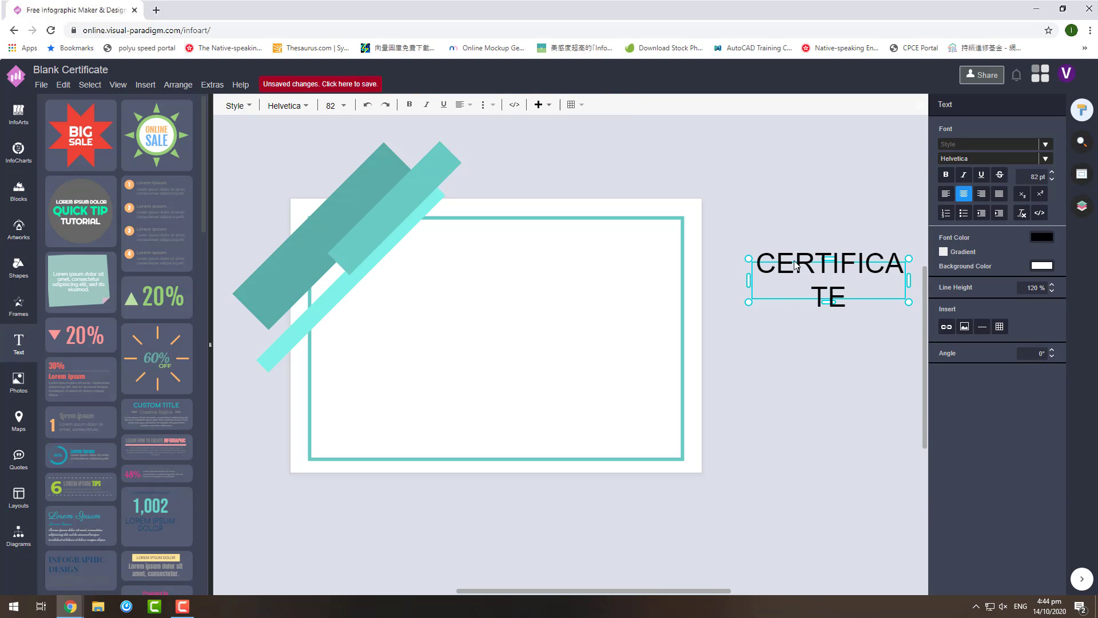
click(713, 292)
Step: Set the CERTIFICATE heading to the Anton font in teal
double_click(766, 281)
click(1046, 159)
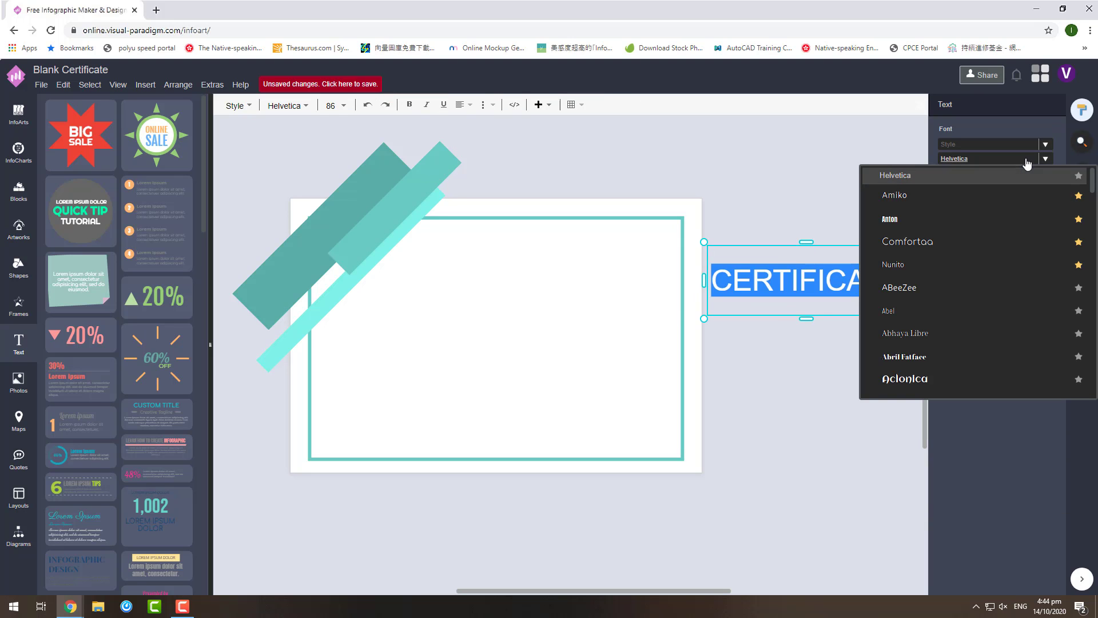
click(932, 218)
click(986, 160)
click(875, 209)
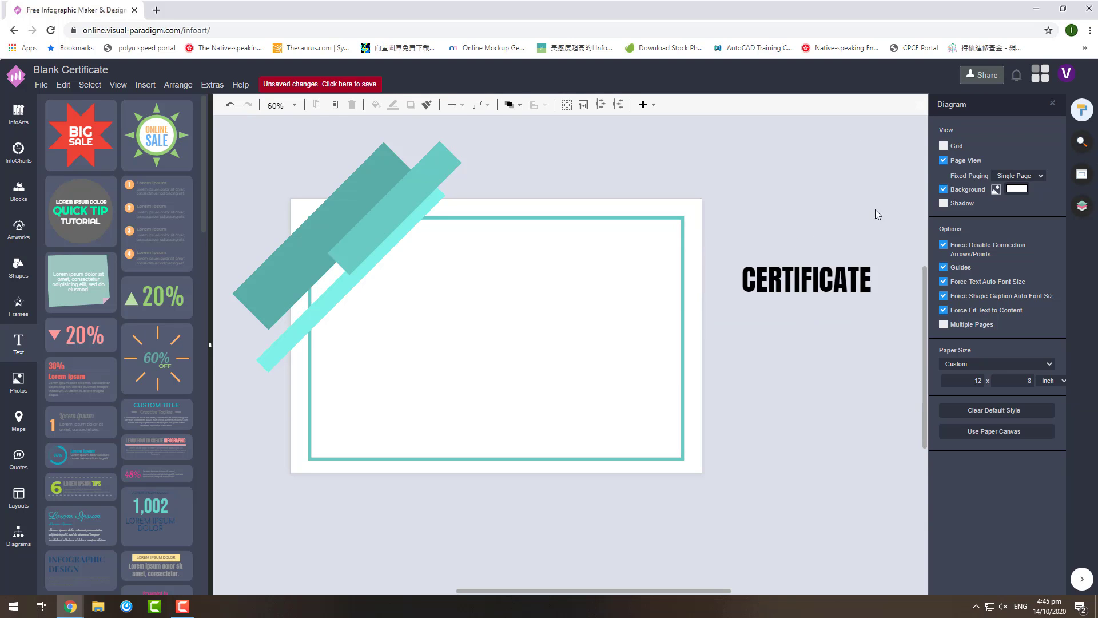
double_click(851, 283)
click(1042, 237)
click(992, 351)
click(1059, 500)
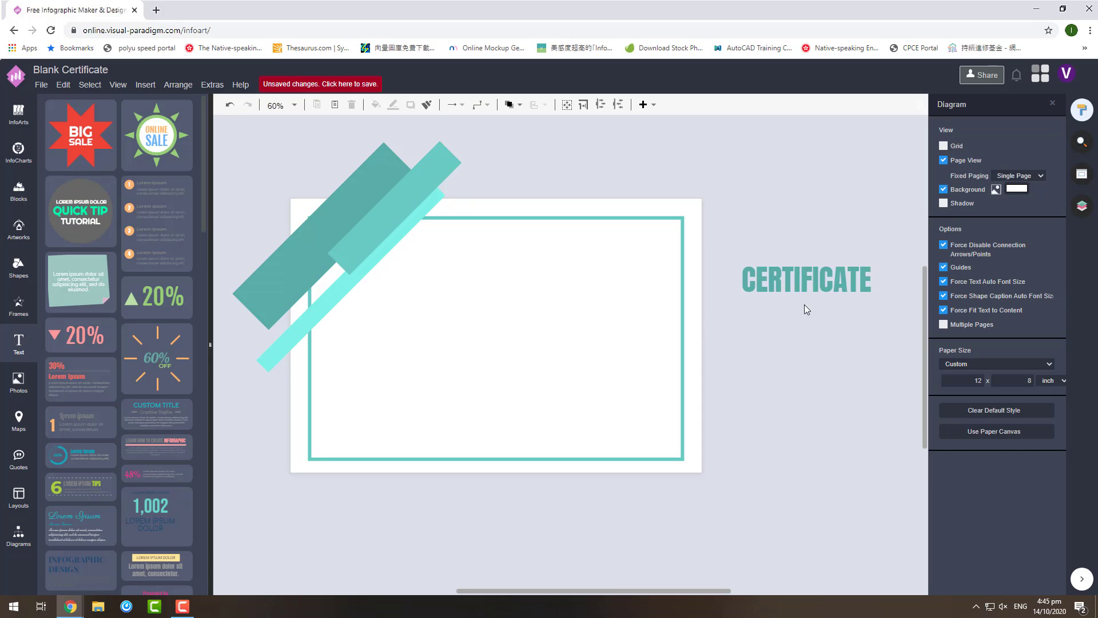
Step: Move and narrow the heading, then duplicate it and retype the copy as 'OF ACHIEVEMENT'
drag(821, 280, 777, 205)
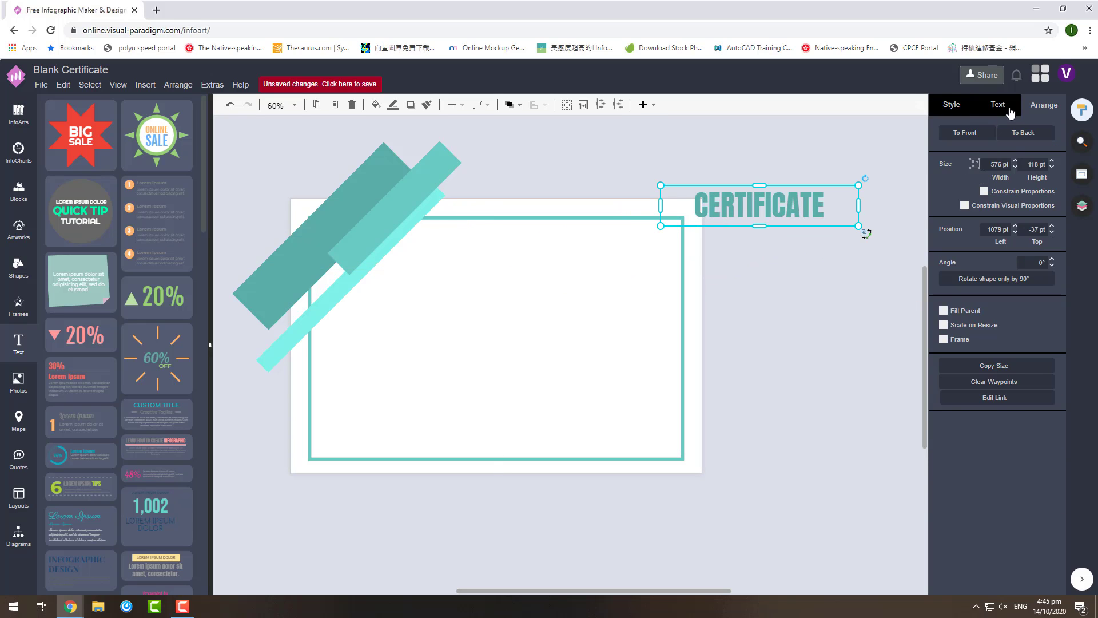
drag(661, 205, 743, 261)
key(ctrl+d)
double_click(747, 260)
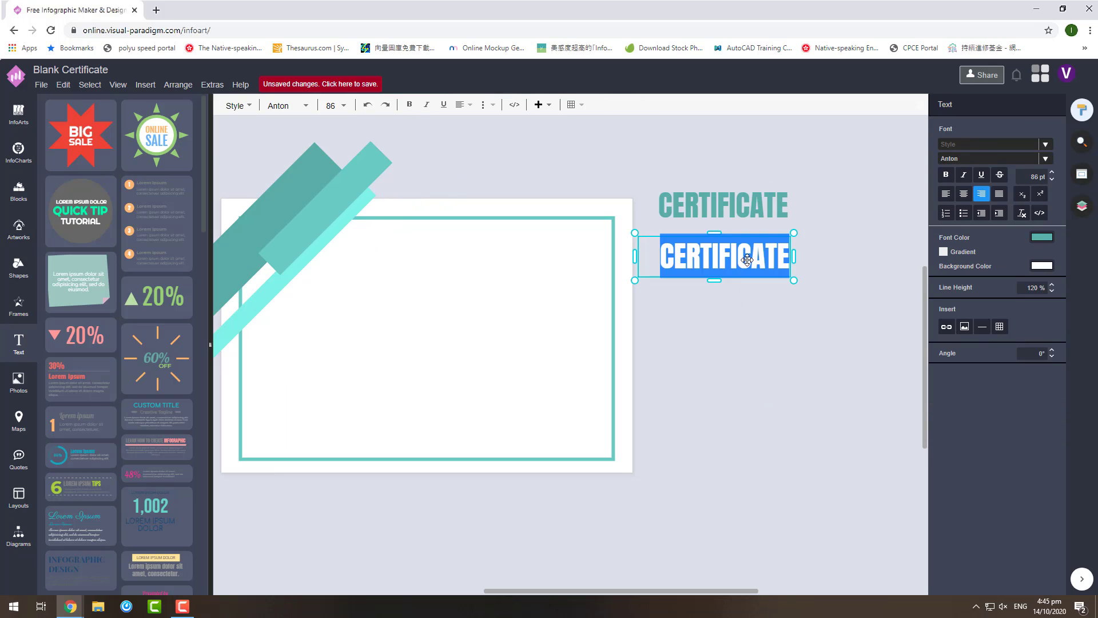
text(OF ACHIEVEMENT)
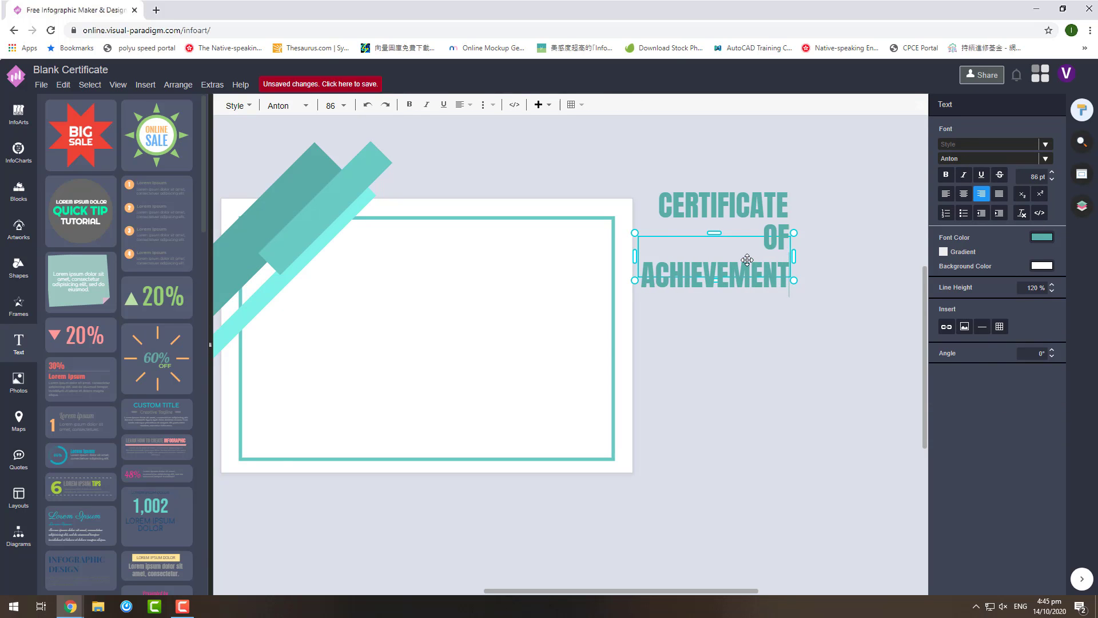
Step: Set the OF ACHIEVEMENT line to 30 pt Nunito
key(ctrl+a)
click(1035, 176)
text(60)
key(BackSpace)
key(BackSpace)
text(30)
key(Return)
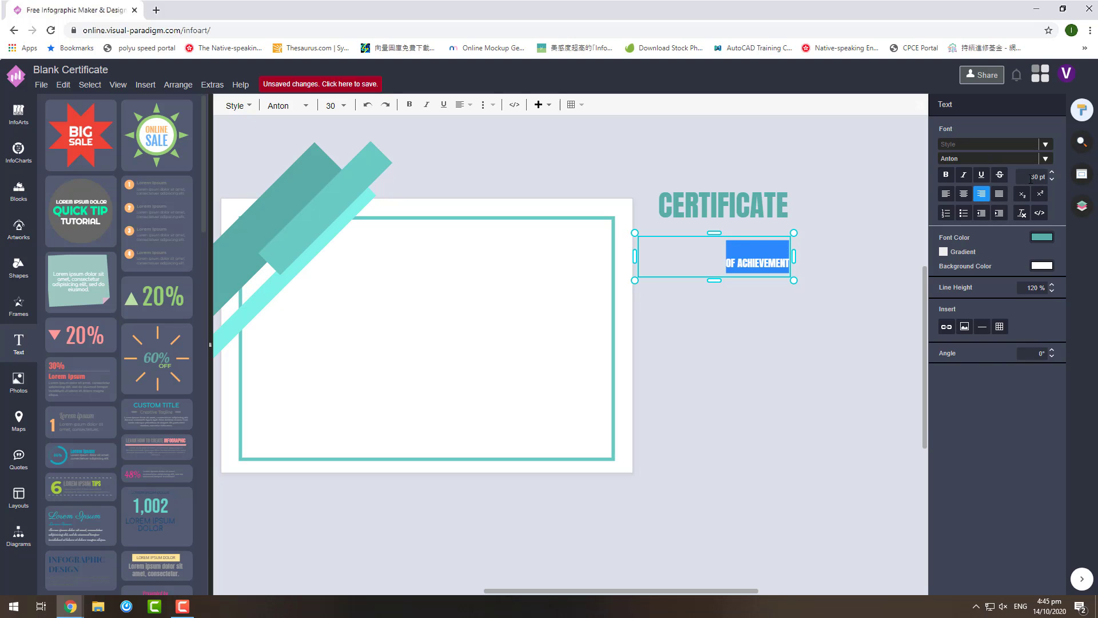
click(956, 160)
click(904, 264)
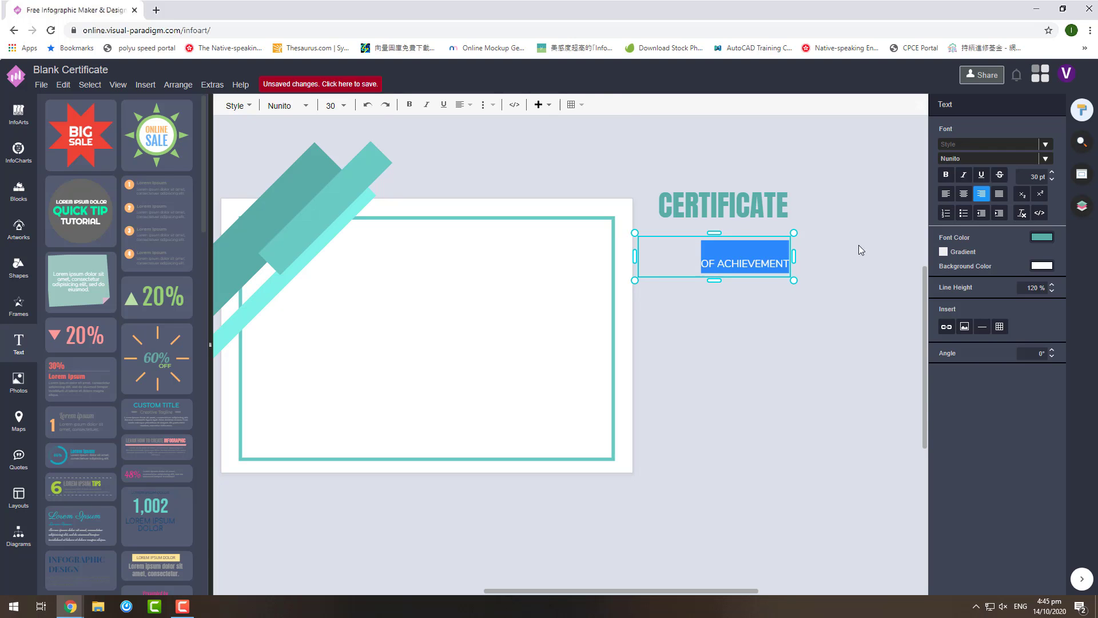
click(859, 245)
click(759, 240)
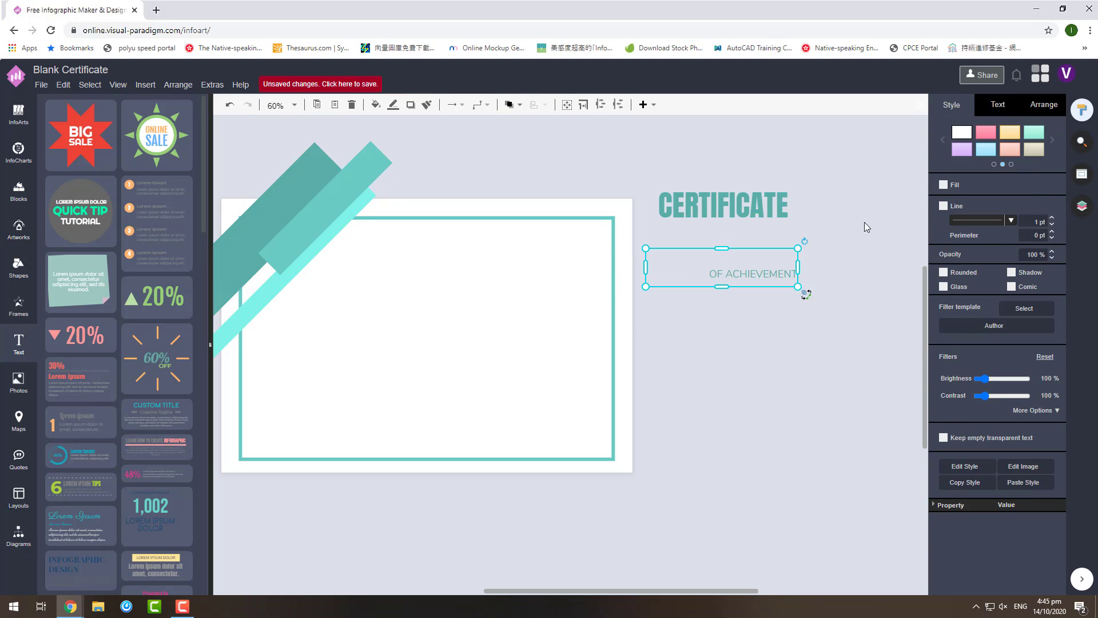
key(Return)
key(Escape)
Step: Right-align CERTIFICATE with OF ACHIEVEMENT and move the subtitle up beneath it
click(996, 109)
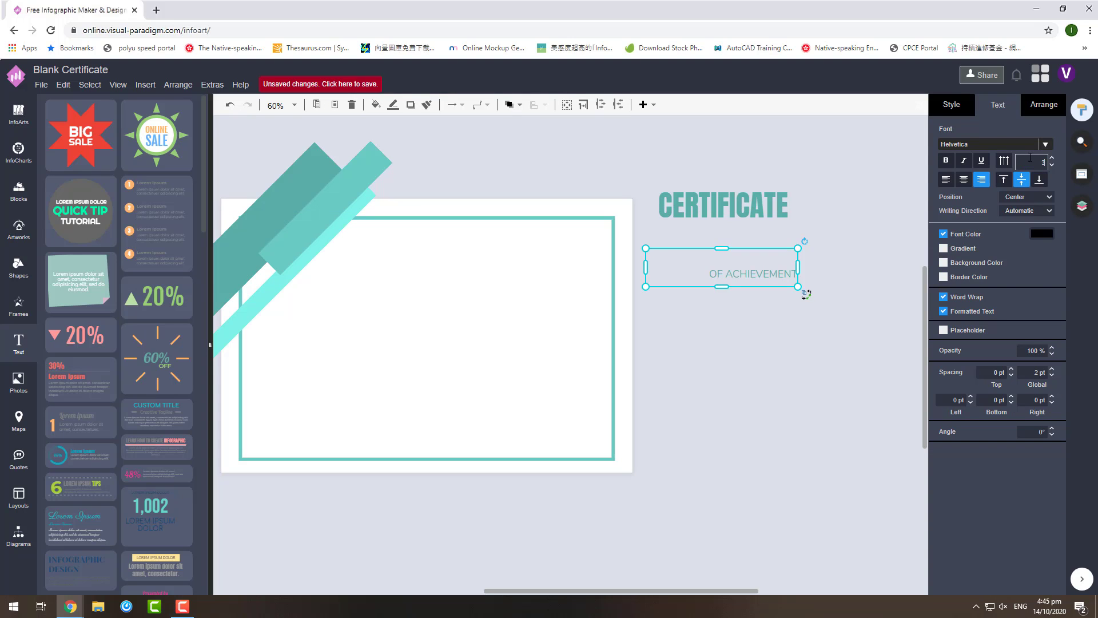
shift+click(724, 205)
click(1044, 105)
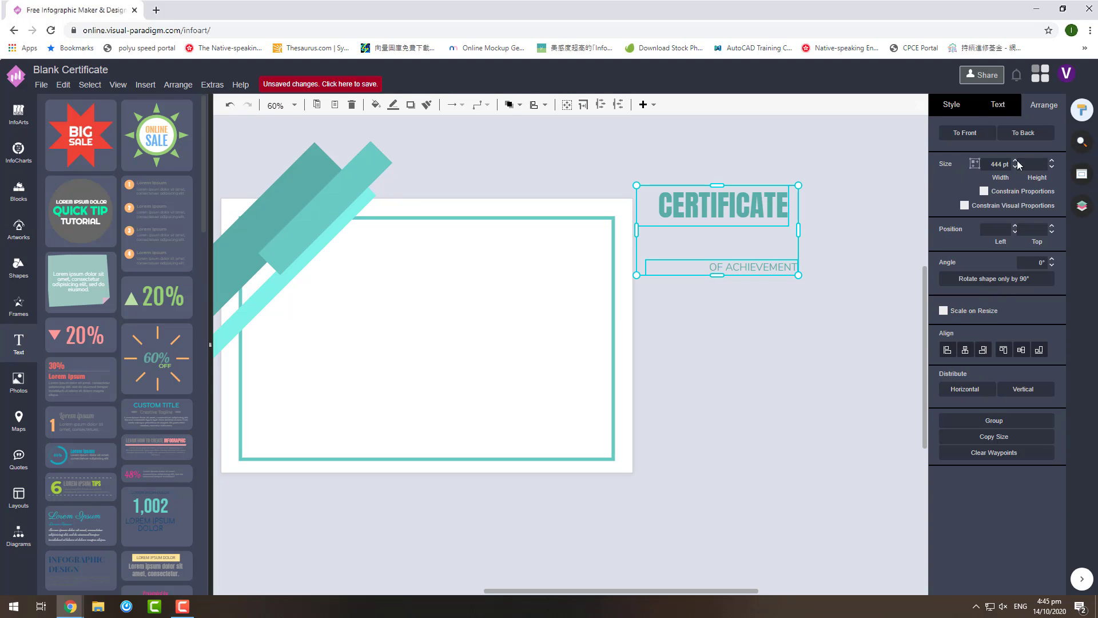
click(988, 351)
click(774, 275)
drag(774, 267, 778, 232)
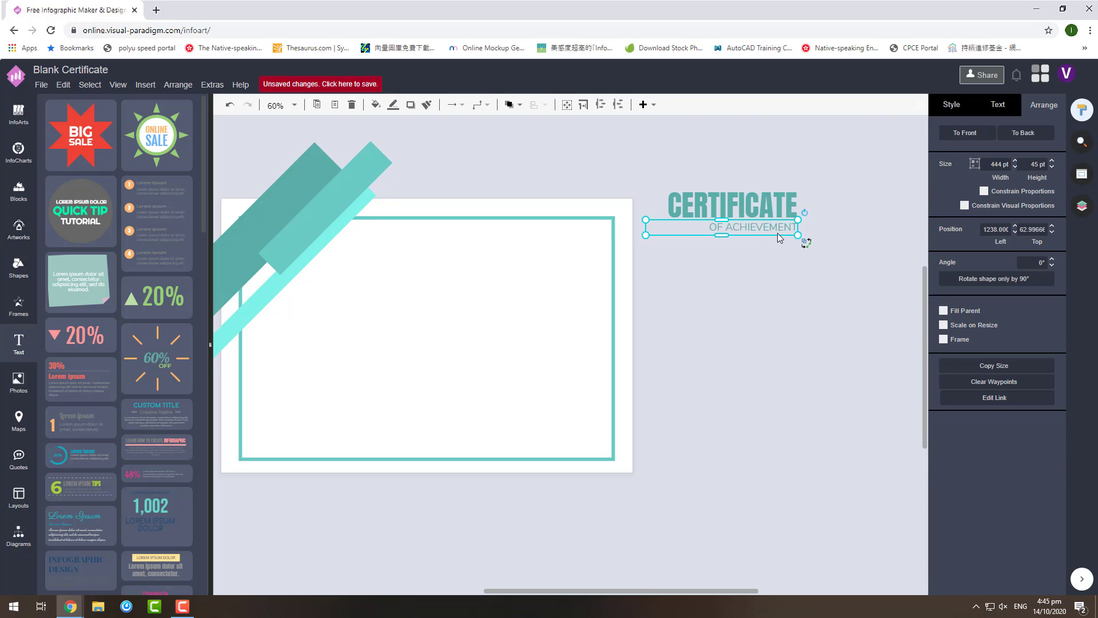
Step: Move the heading pair into the frame's top-right and place a copy right of the page
drag(835, 280, 655, 163)
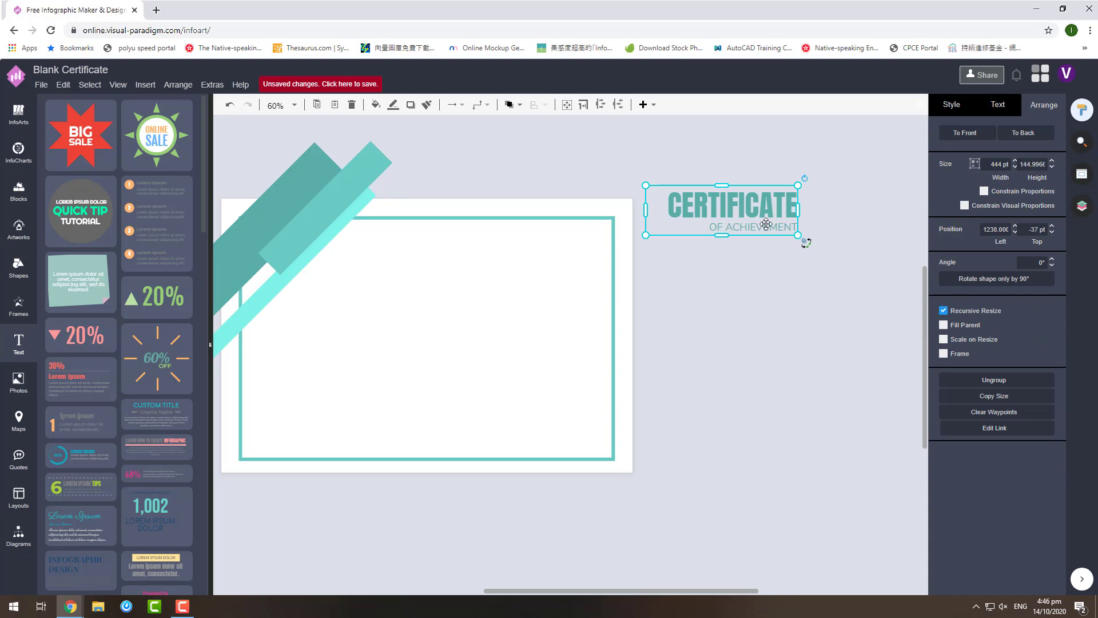
drag(770, 208, 575, 252)
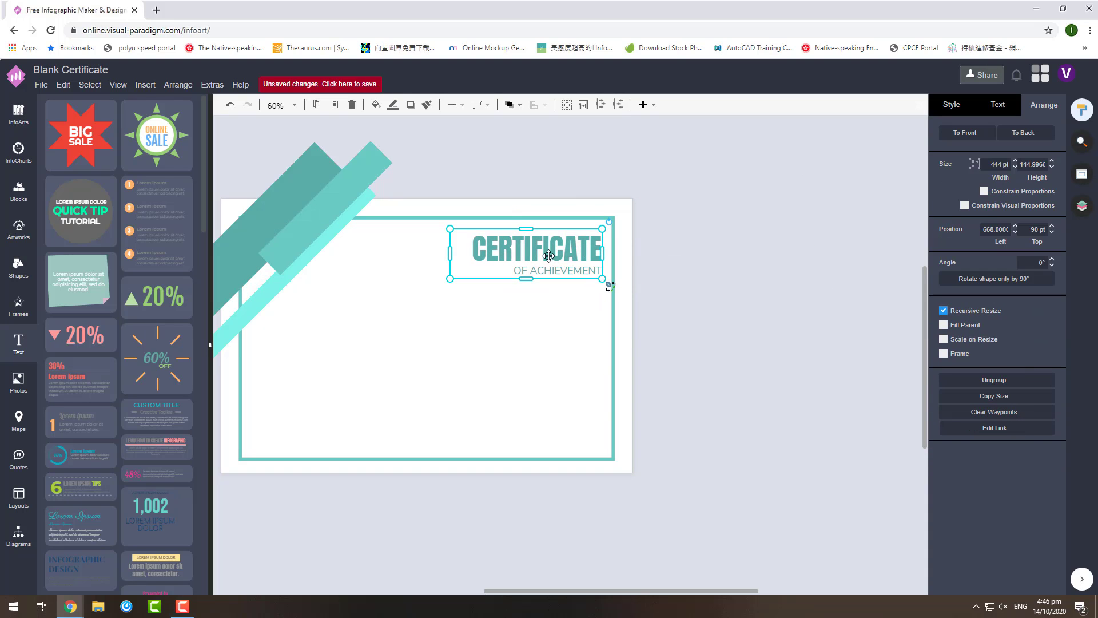
drag(496, 250, 737, 344)
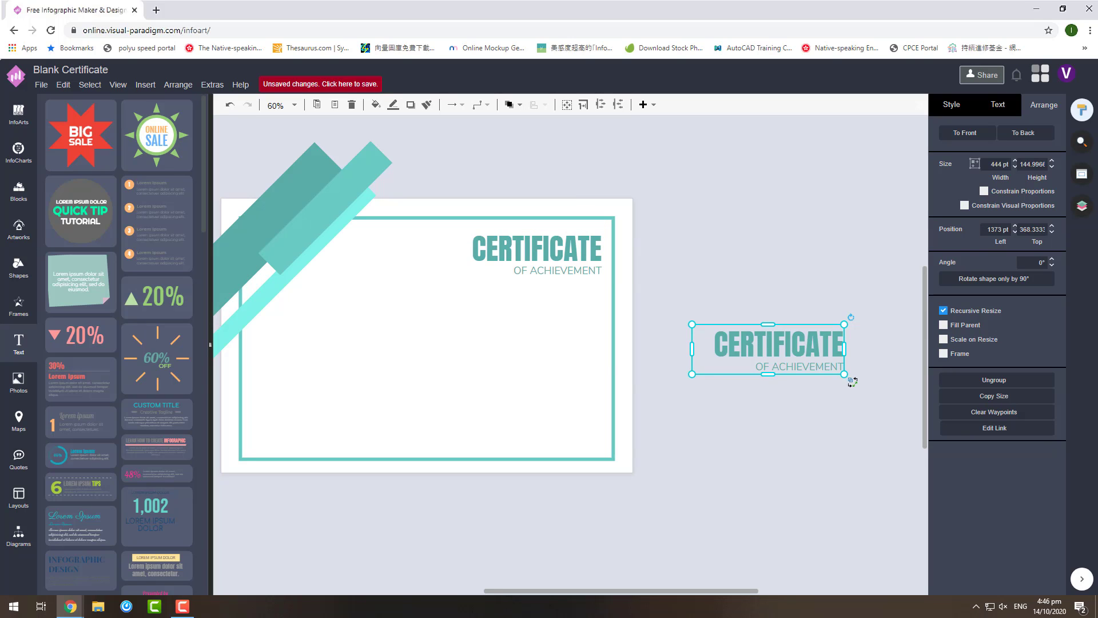
right_click(788, 342)
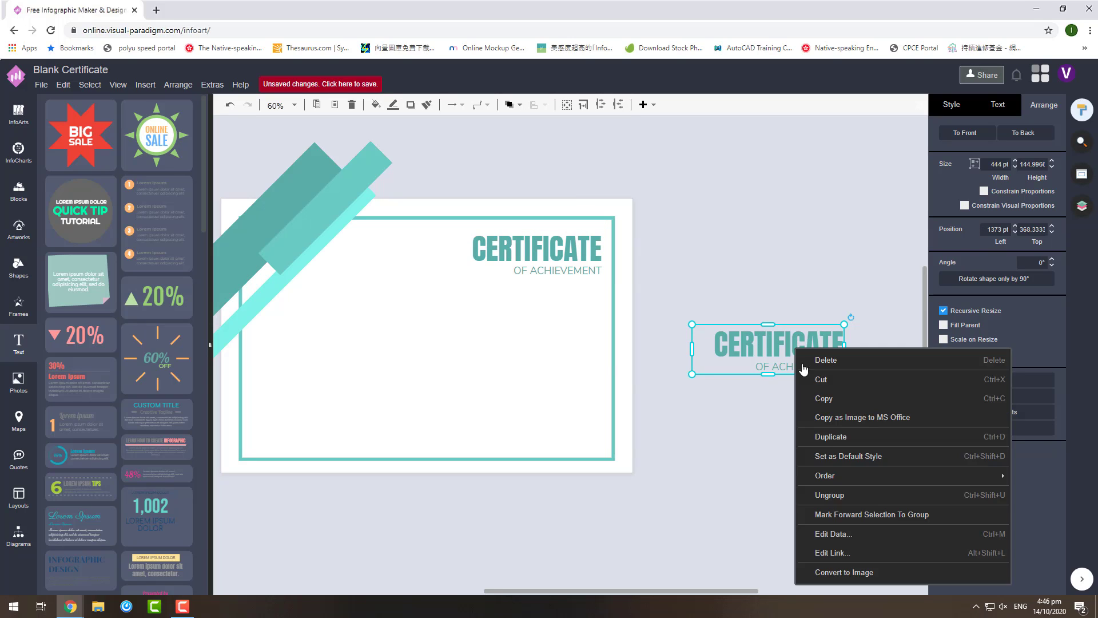
click(813, 492)
drag(711, 341, 684, 460)
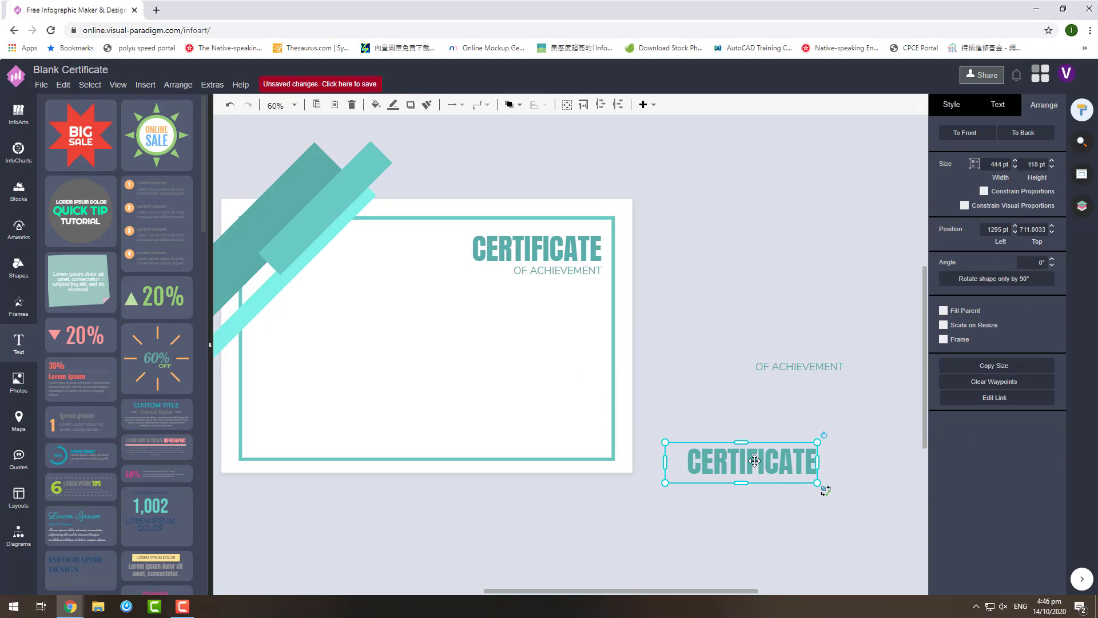
double_click(755, 460)
key(BackSpace)
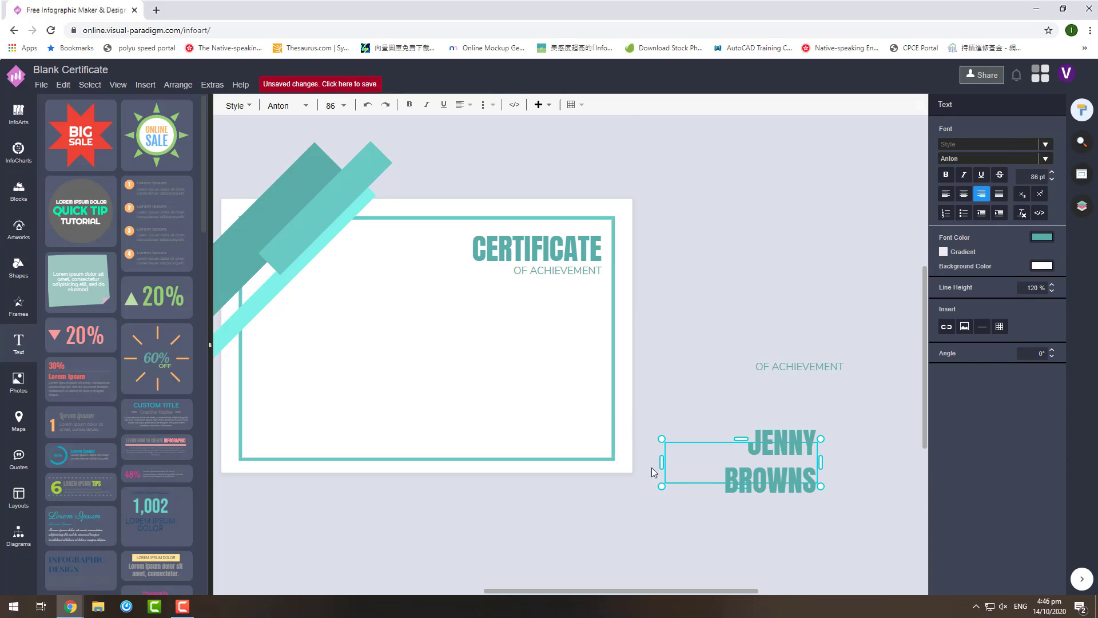
drag(661, 464, 630, 469)
drag(727, 462, 429, 339)
click(974, 171)
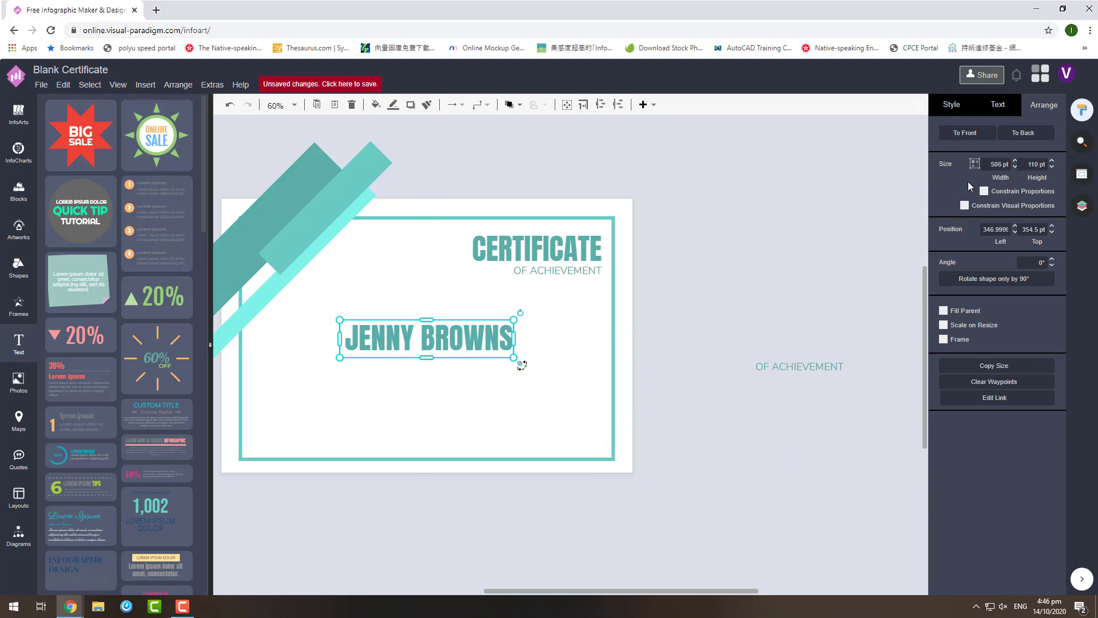
click(956, 106)
click(996, 107)
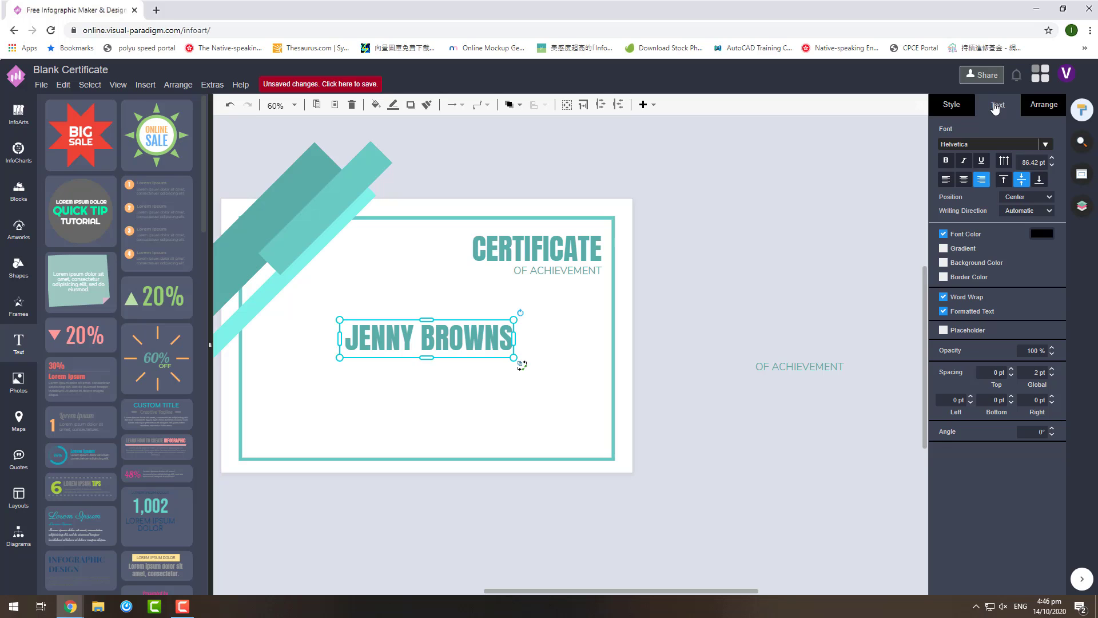
click(983, 165)
click(756, 438)
click(467, 345)
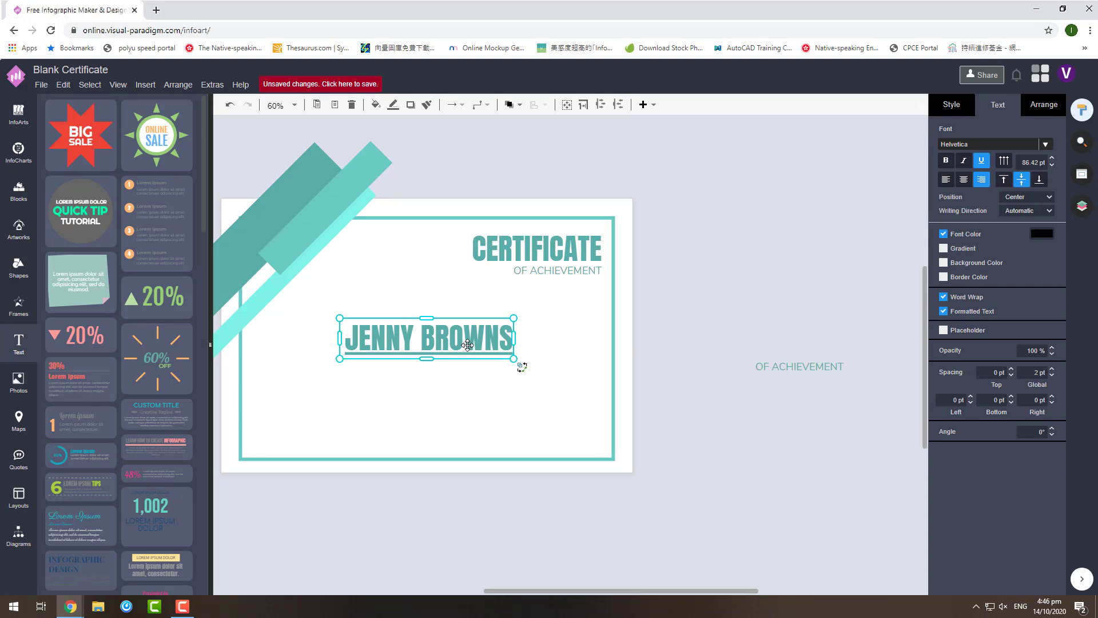
click(670, 325)
scroll(663, 329, down, 1)
key(F10)
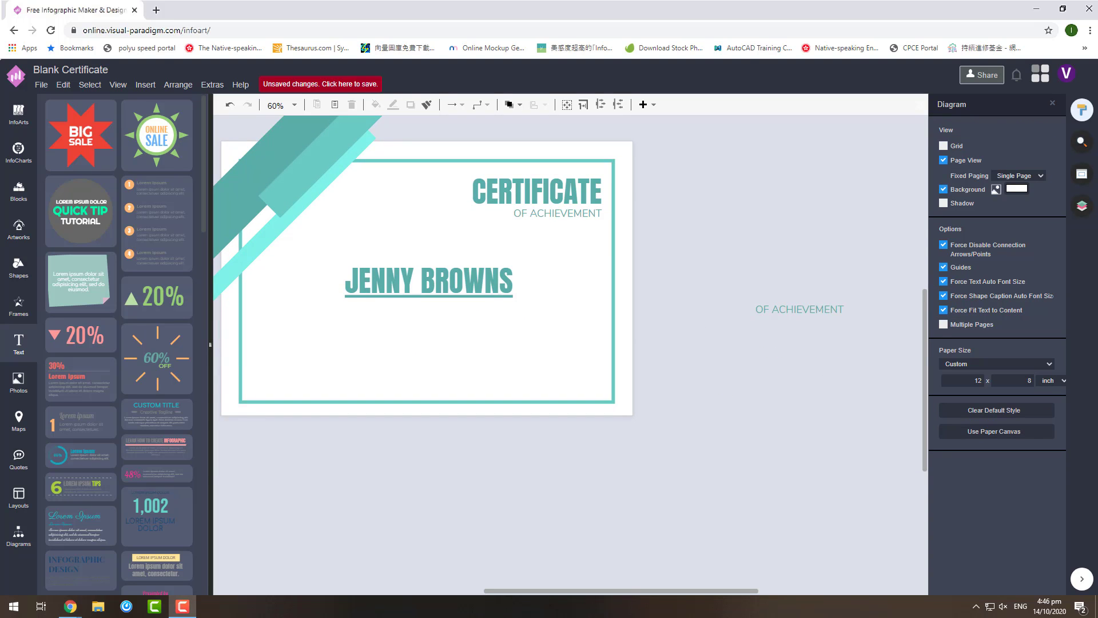
double_click(830, 310)
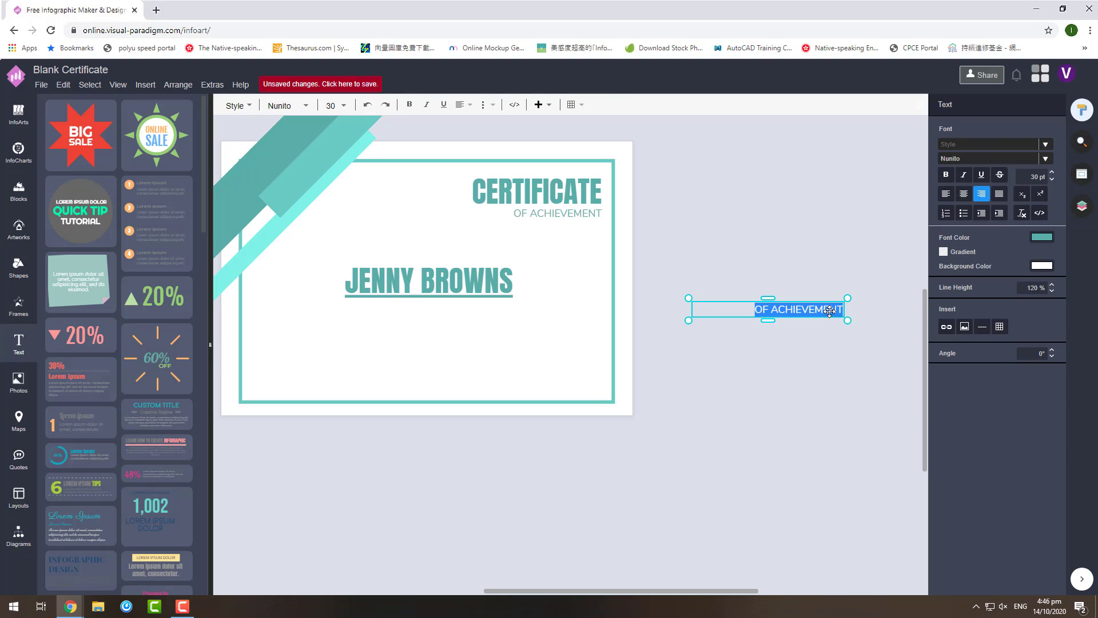
click(964, 194)
click(810, 246)
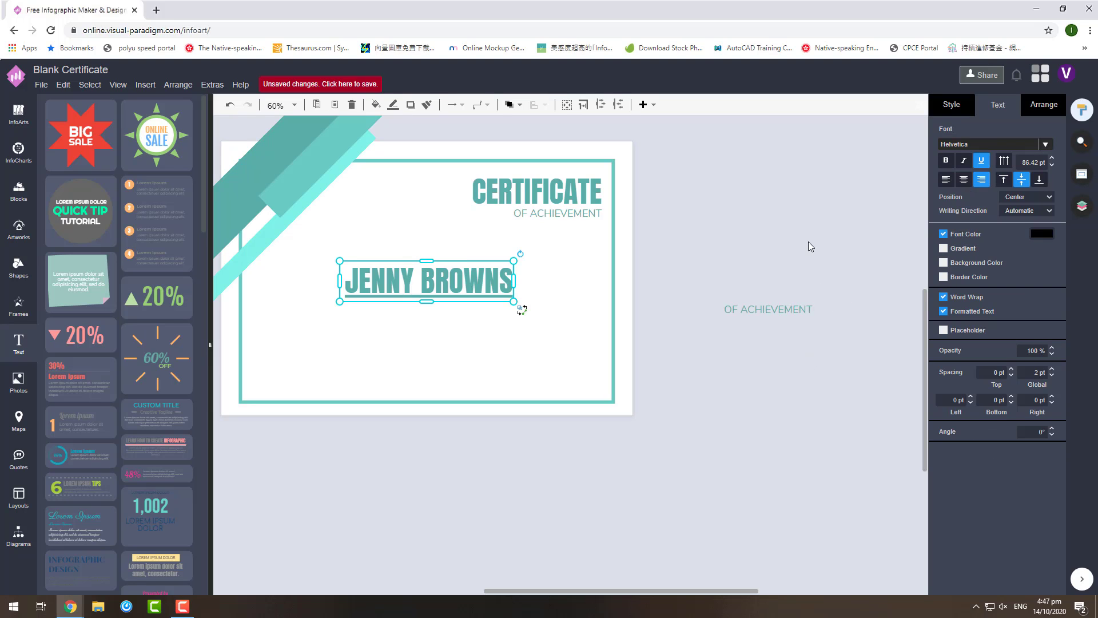
click(971, 179)
click(775, 297)
Step: Replace the spare text with 'This certificate was awarded and', correcting 'amd' to 'and'
double_click(768, 309)
key(BackSpace)
text(Th)
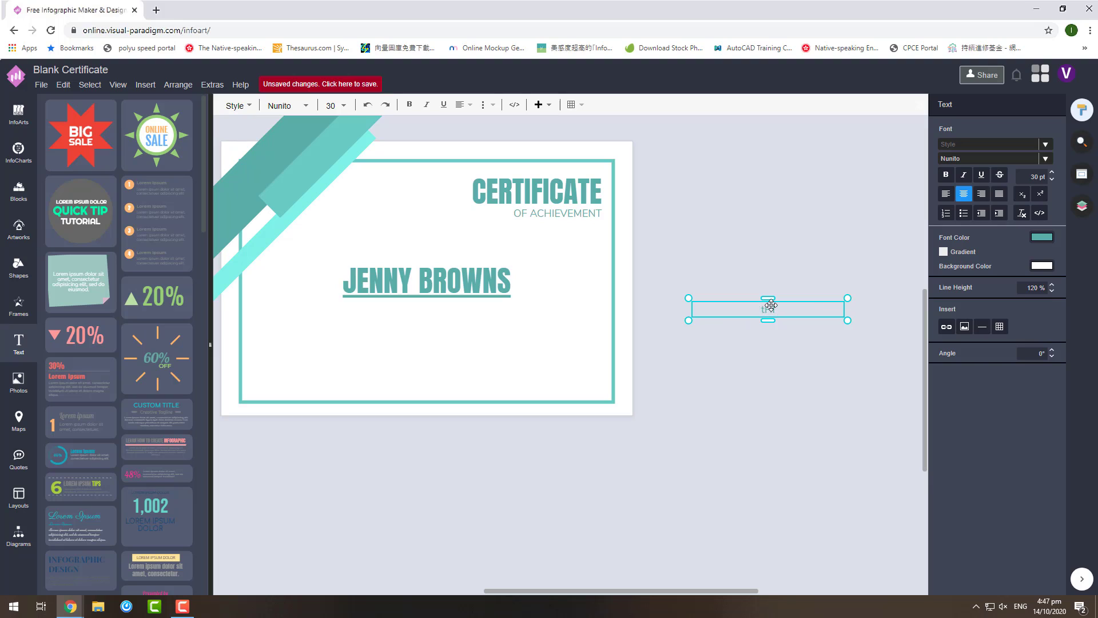
text(is)
text(certificate was awarded amd comfirmes o)
right_click(734, 321)
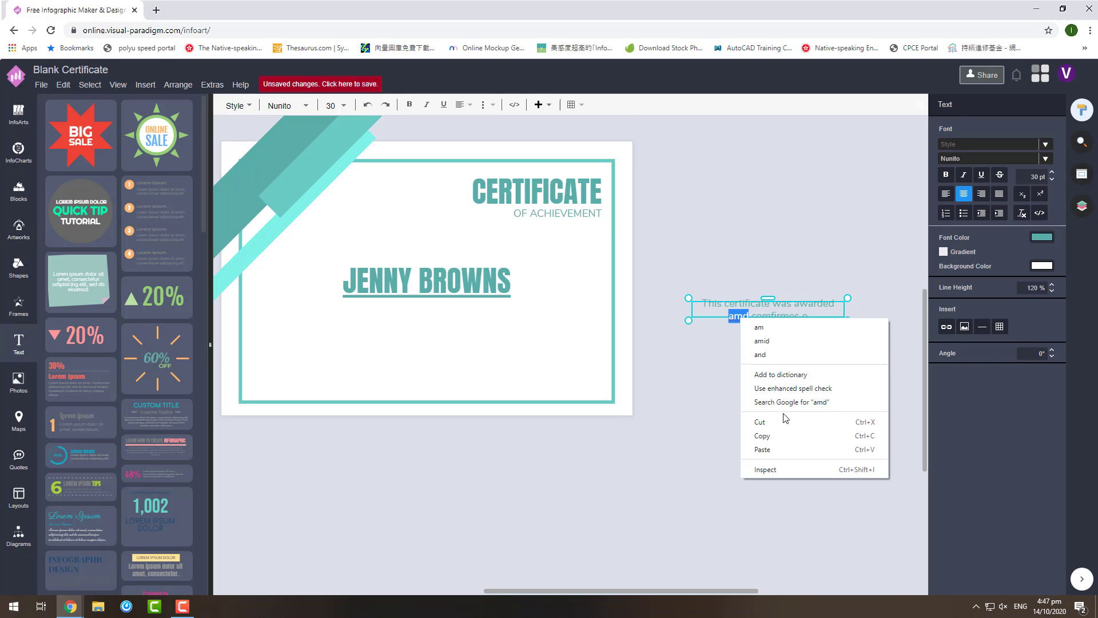
click(744, 325)
Step: Continue the sentence with 'confirmed outstanding performance' and widen the box
click(740, 324)
click(739, 316)
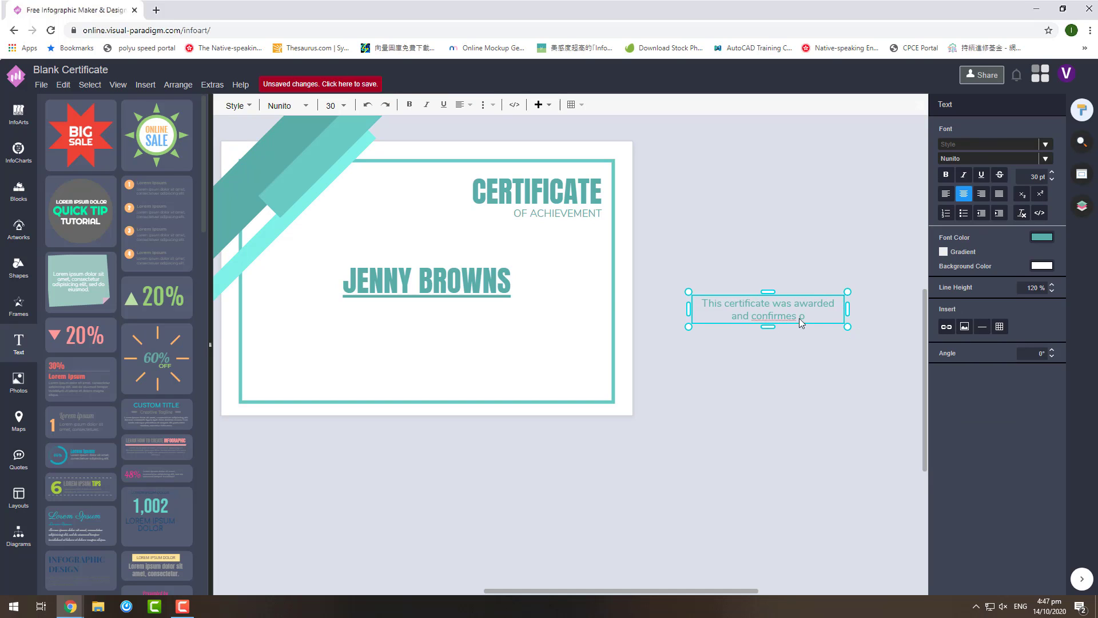
right_click(777, 319)
click(791, 335)
text(utstanding performance in 2020)
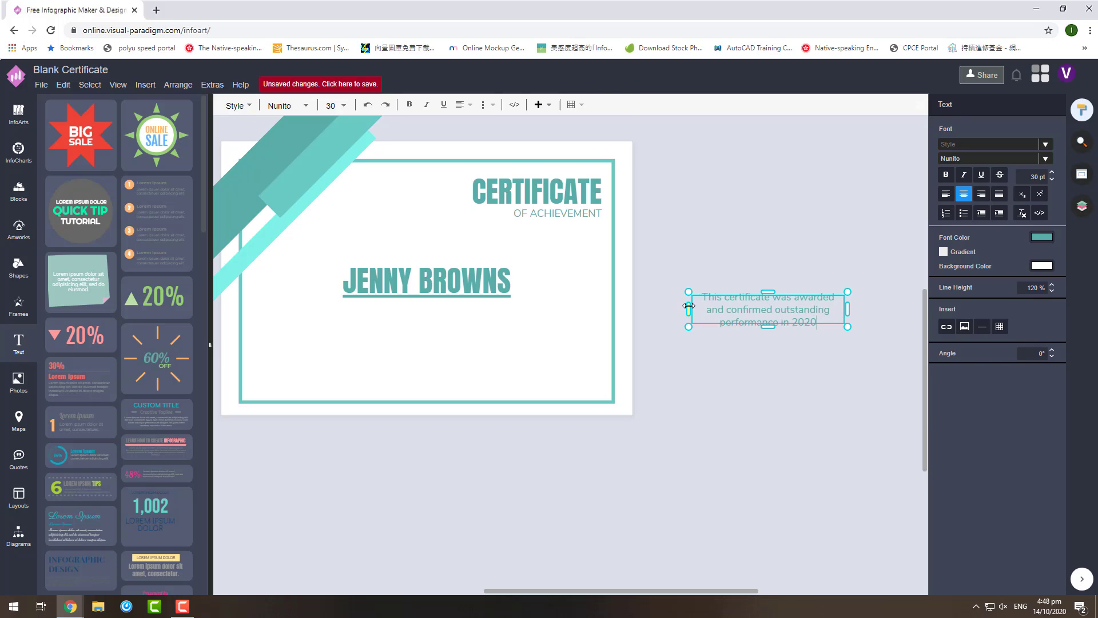
click(688, 306)
drag(667, 309, 628, 309)
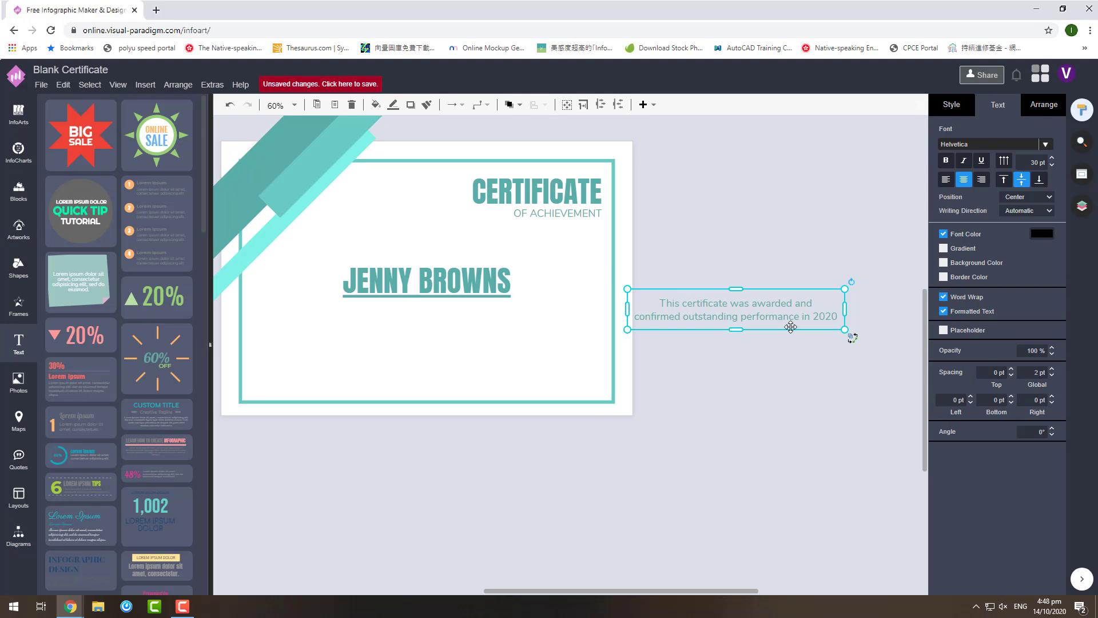
Step: Duplicate the description below and reword the copy as 'The official jury of ITDC award 2020 confirms that'
drag(791, 327, 667, 357)
double_click(692, 361)
click(809, 376)
text(The0)
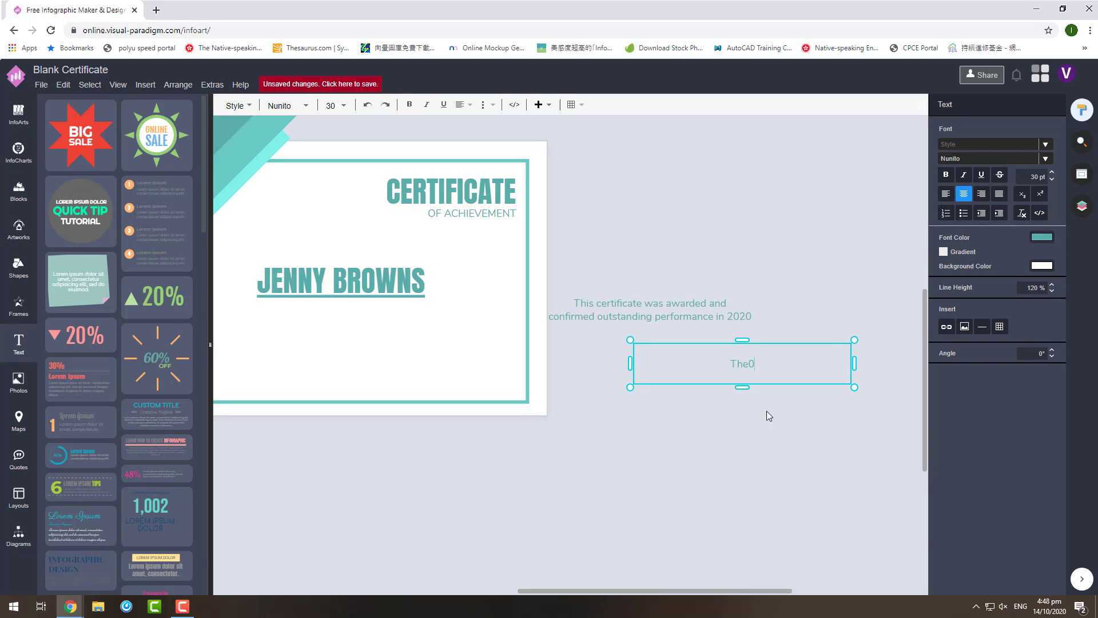
key(Delete)
text(official jury)
text(if)
key(BackSpace)
key(BackSpace)
key(BackSpace)
text(of ITDC award 2020 comfirms)
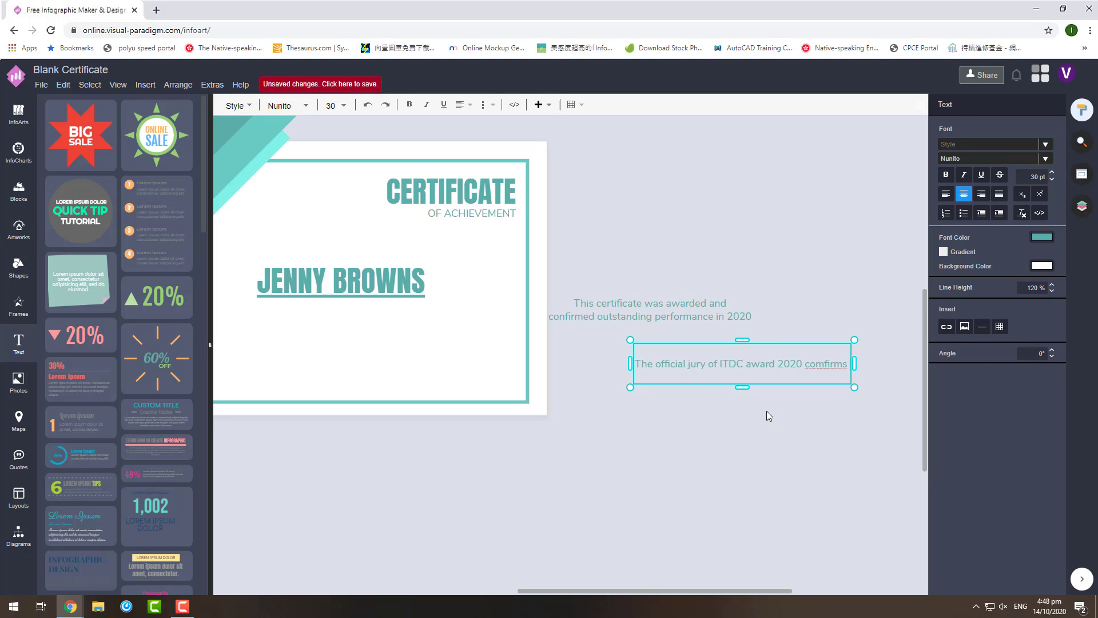
text( that)
click(816, 385)
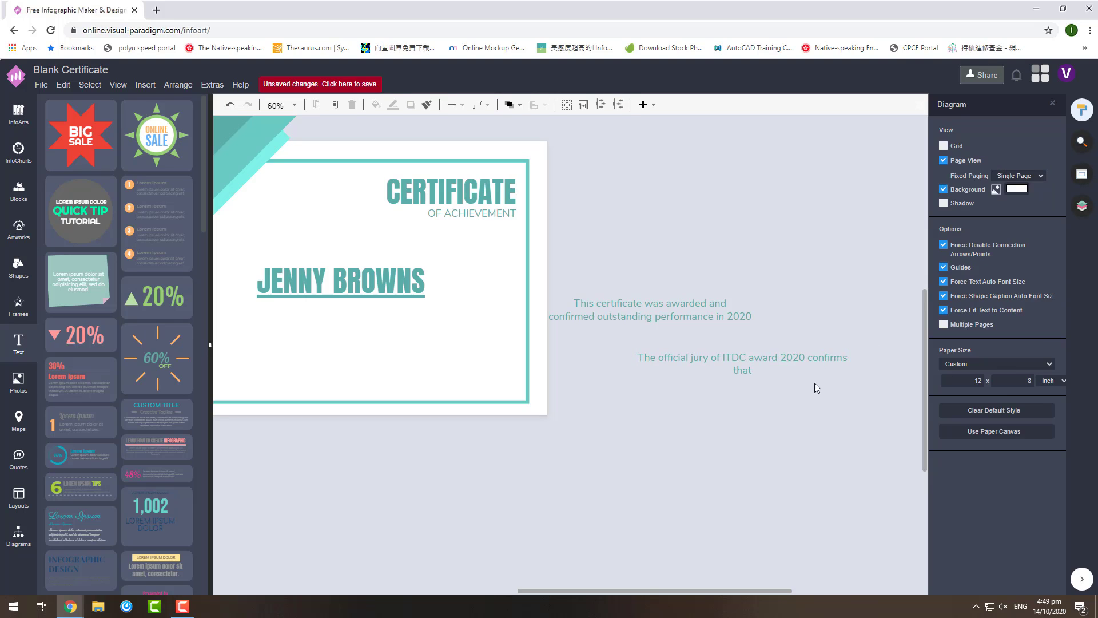
Step: Widen the jury line to one line and move the description onto the certificate above the name
click(854, 366)
drag(855, 364, 894, 365)
click(757, 396)
click(718, 311)
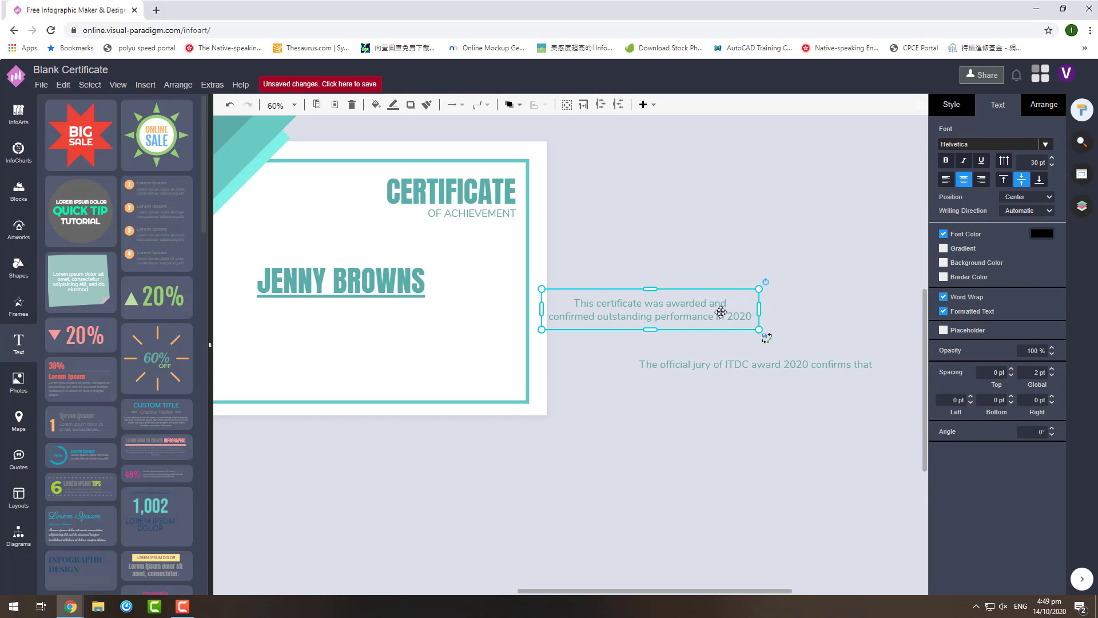
click(772, 337)
drag(683, 312, 372, 246)
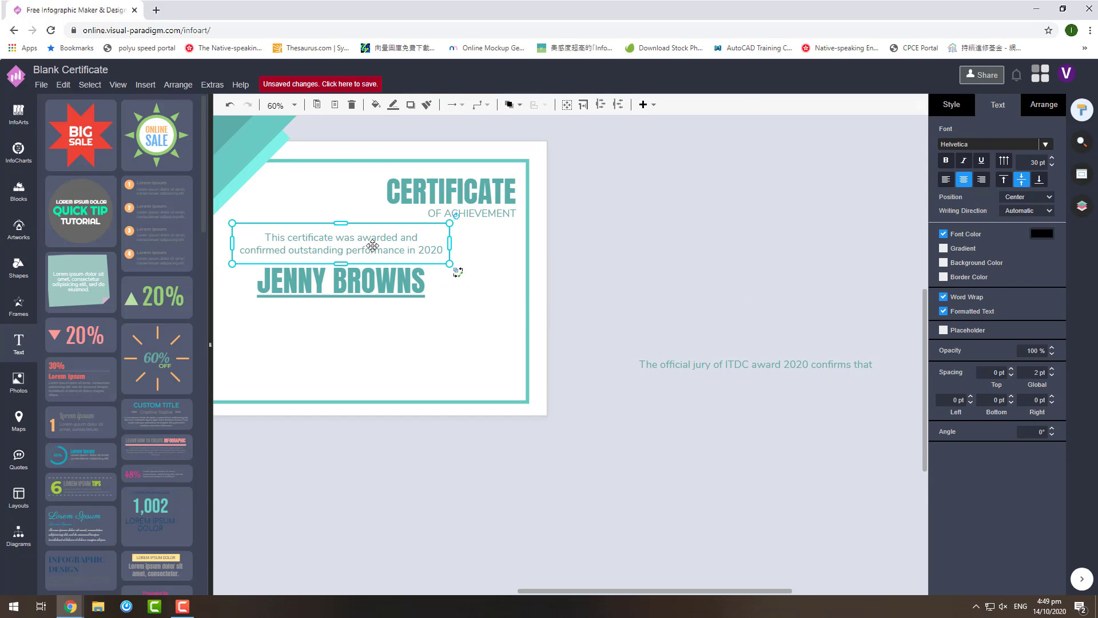
Step: Make the description text bold at 20 pt
click(945, 162)
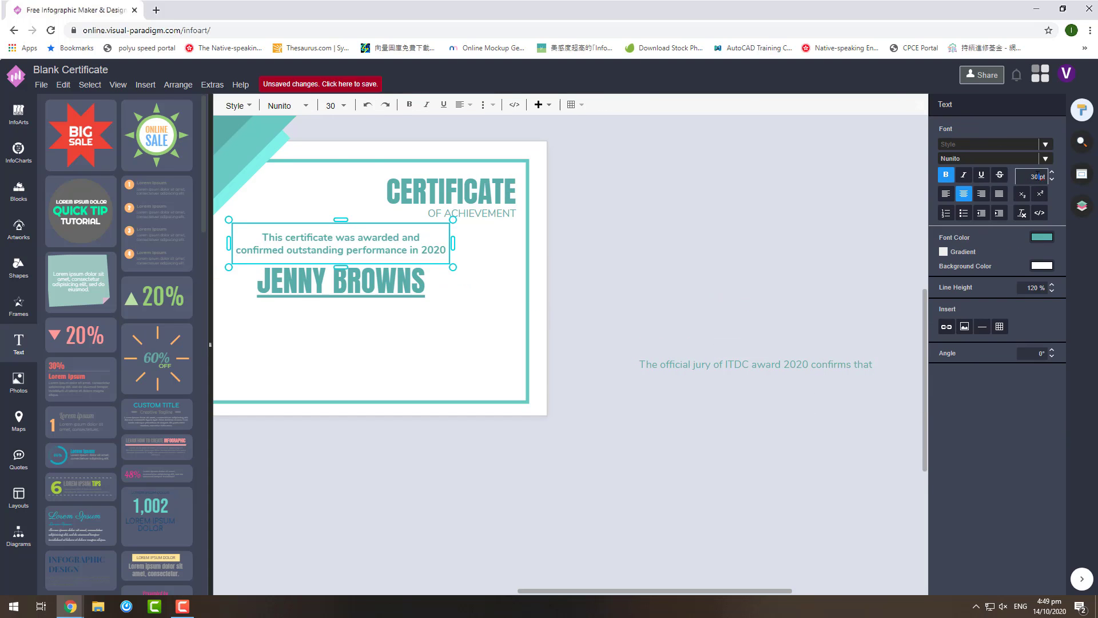
double_click(1039, 161)
text(20)
key(Return)
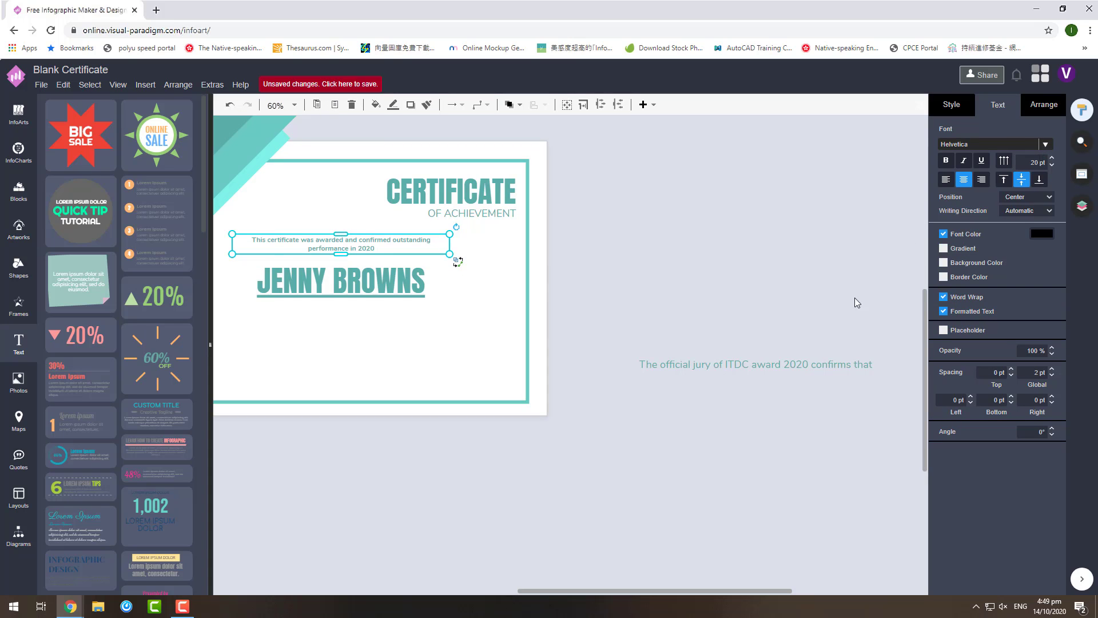
Step: Place the jury line on the certificate directly under the description
click(811, 368)
click(547, 323)
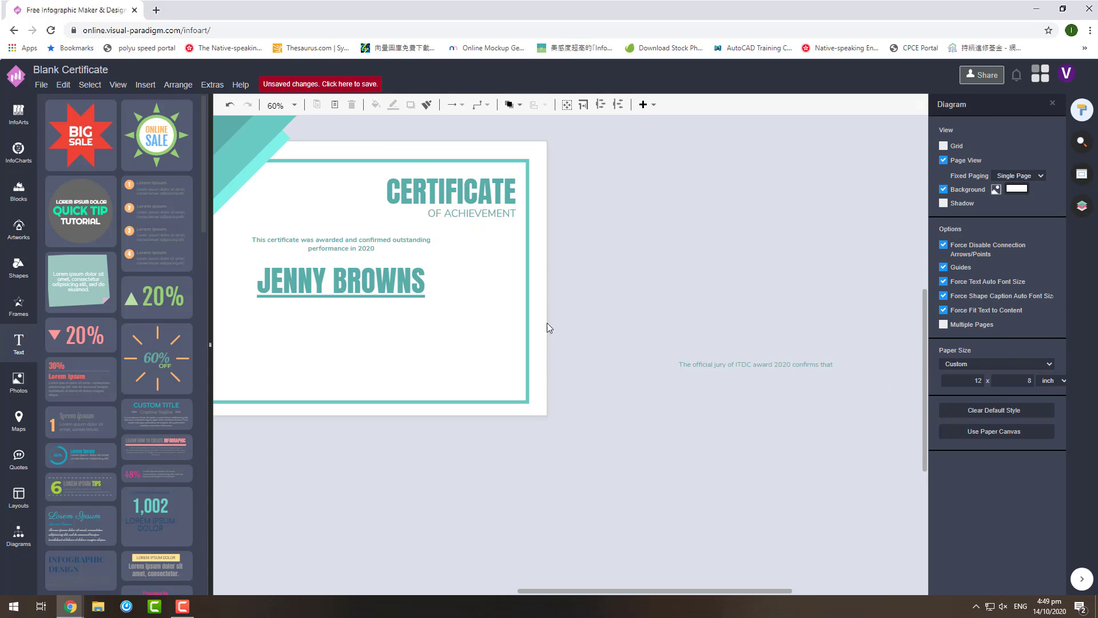
drag(744, 364, 320, 248)
click(1042, 108)
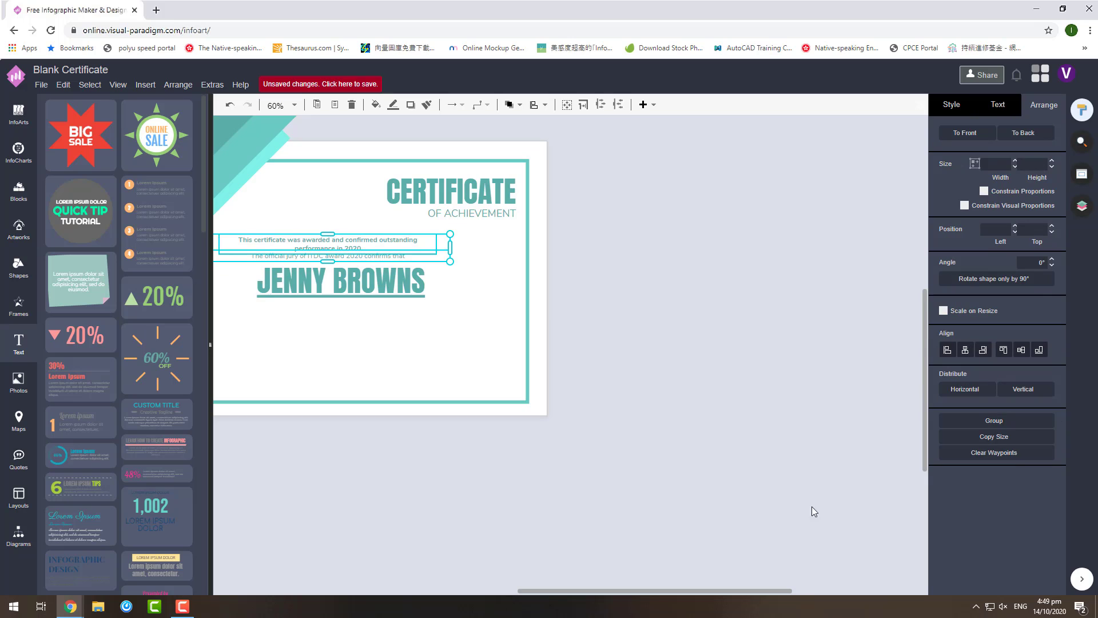
click(494, 254)
click(493, 256)
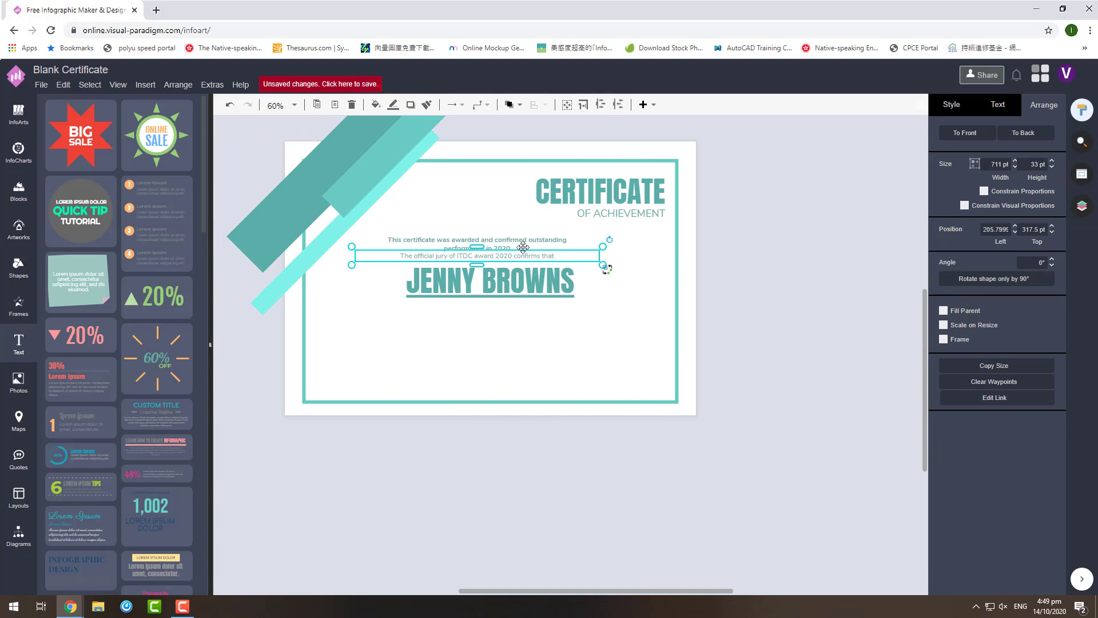
scroll(494, 255, up, 2)
scroll(659, 277, up, 3)
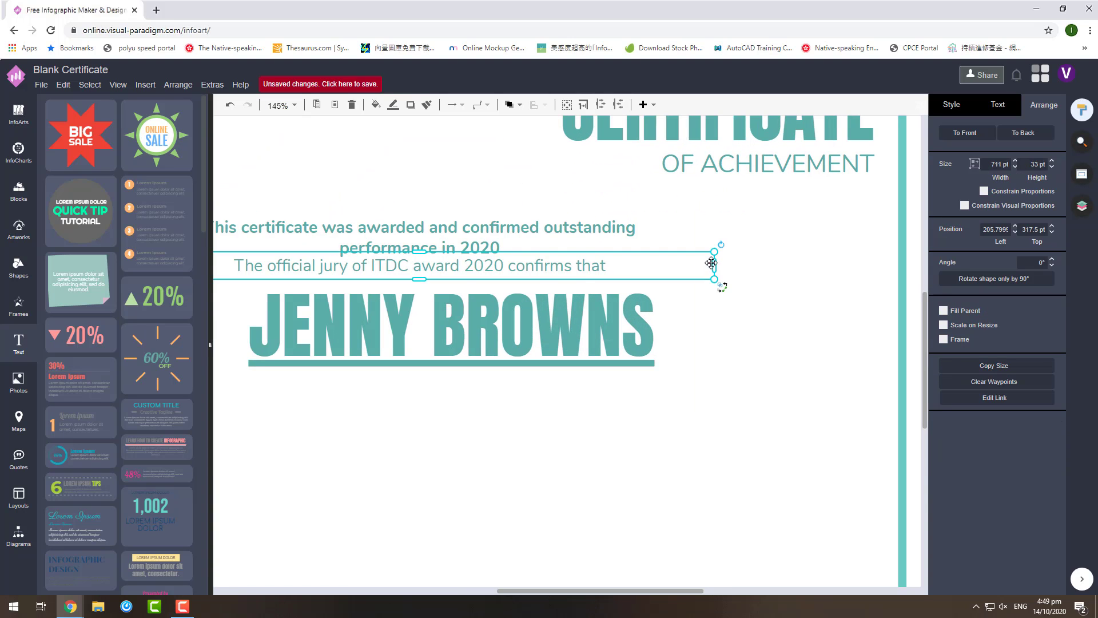
drag(711, 262, 534, 267)
Step: Align the description and jury lines together, centred above the recipient name
shift+click(572, 229)
click(965, 350)
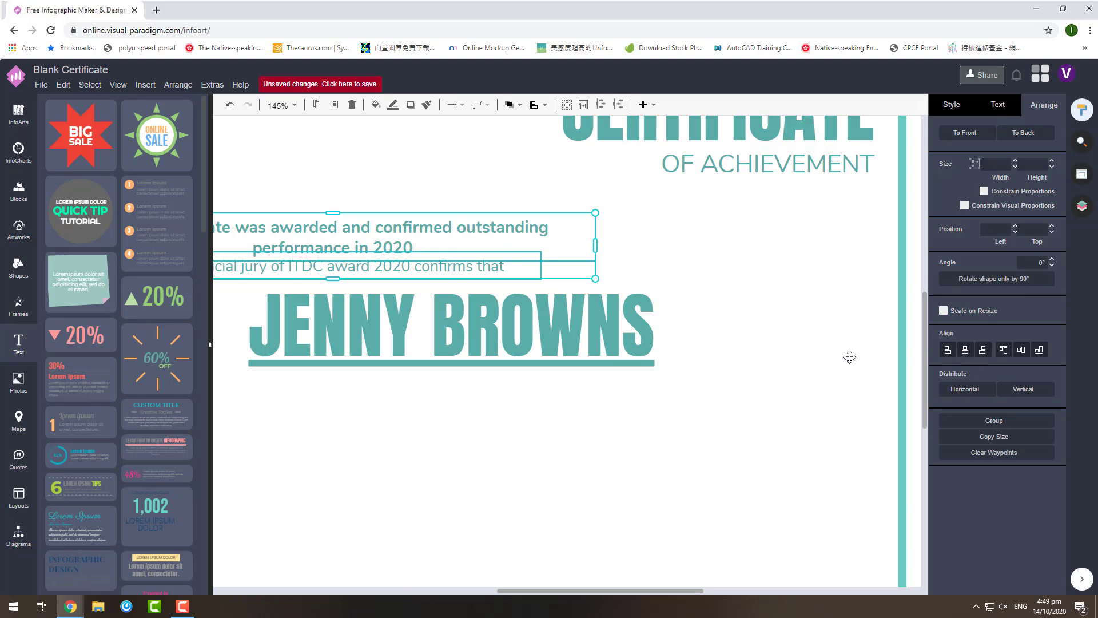
drag(432, 242, 535, 234)
scroll(481, 226, down, 2)
key(super)
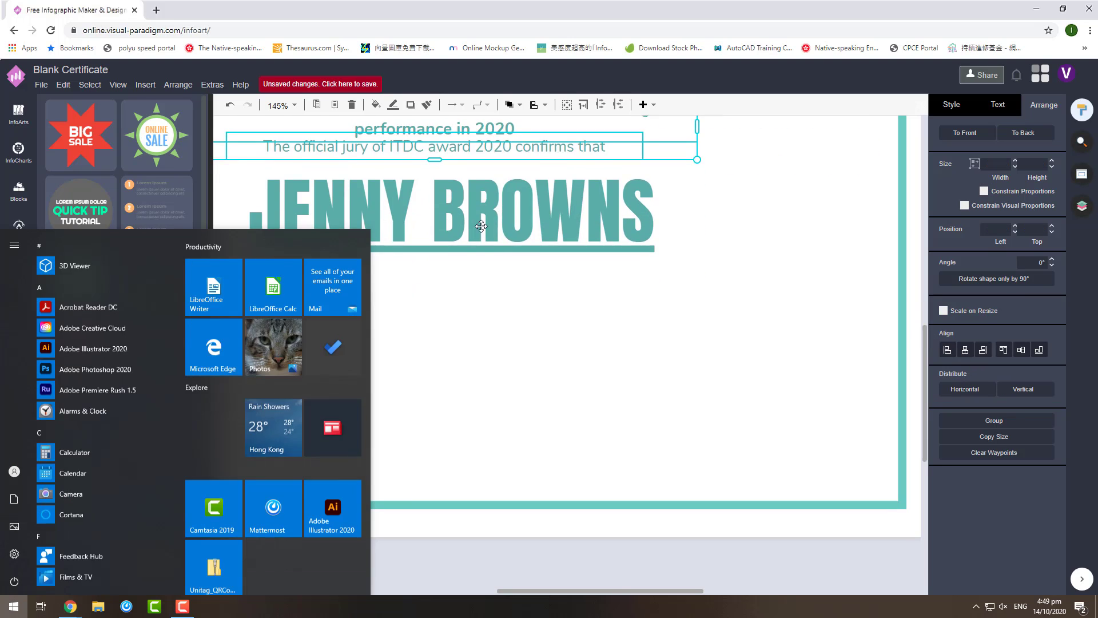
key(super)
scroll(481, 226, down, 2)
drag(457, 267, 473, 238)
click(758, 502)
scroll(756, 302, down, 2)
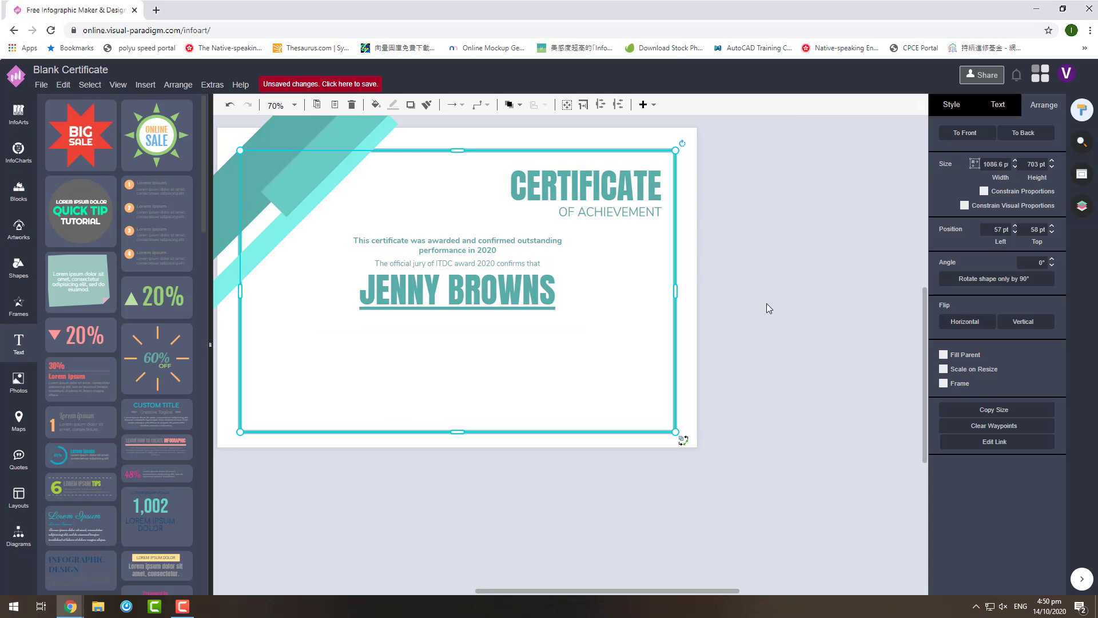
click(490, 243)
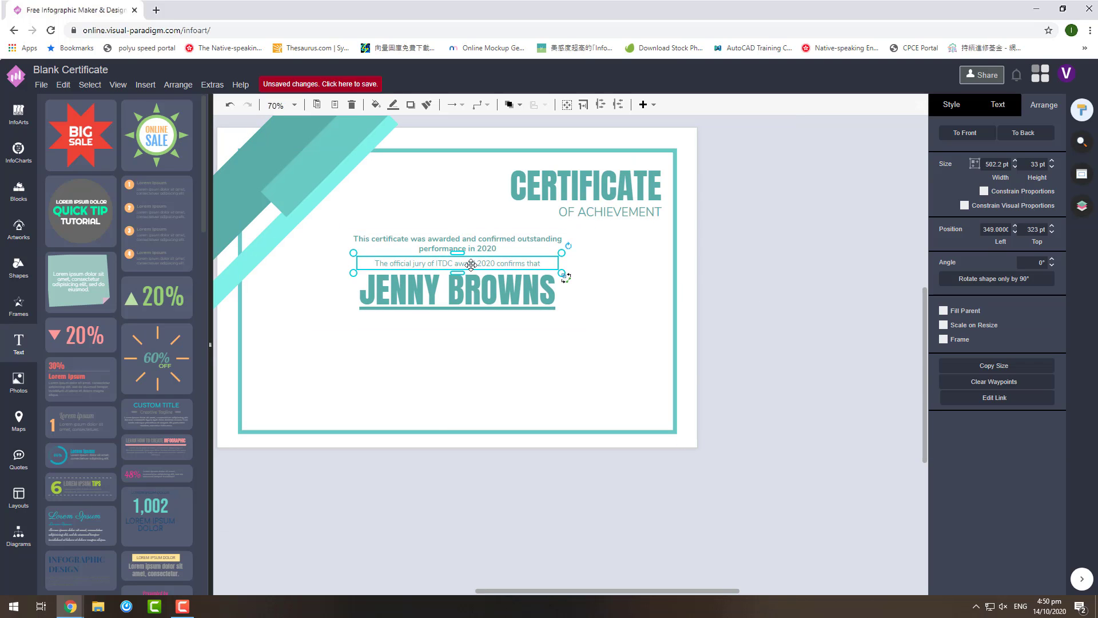